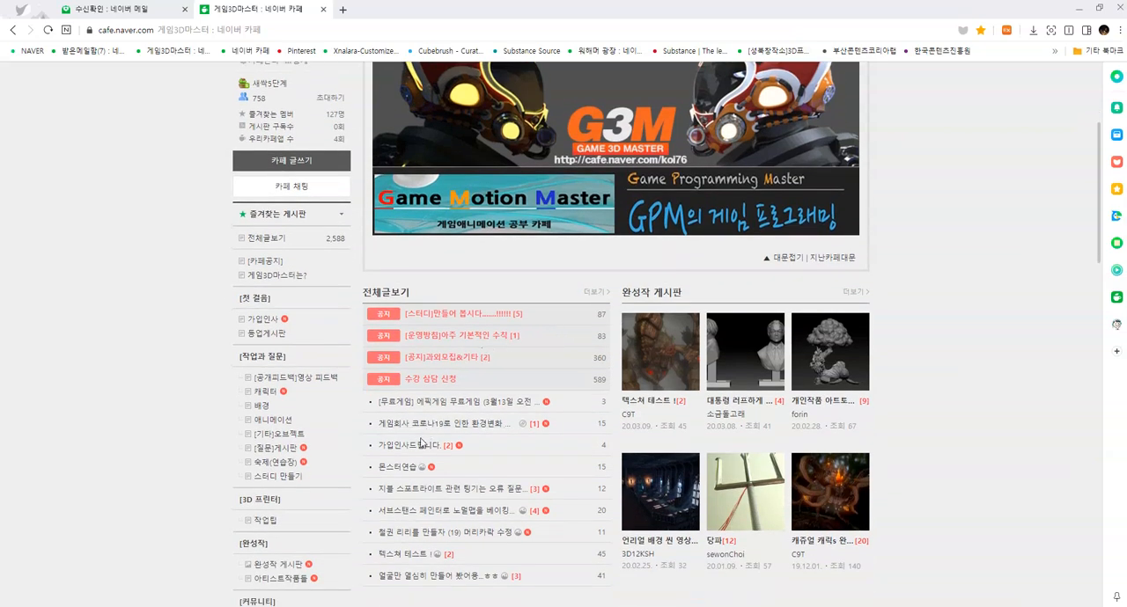
- Open the forum post 몬스터연습 and look at its monster bust images and text
left_click(399, 472)
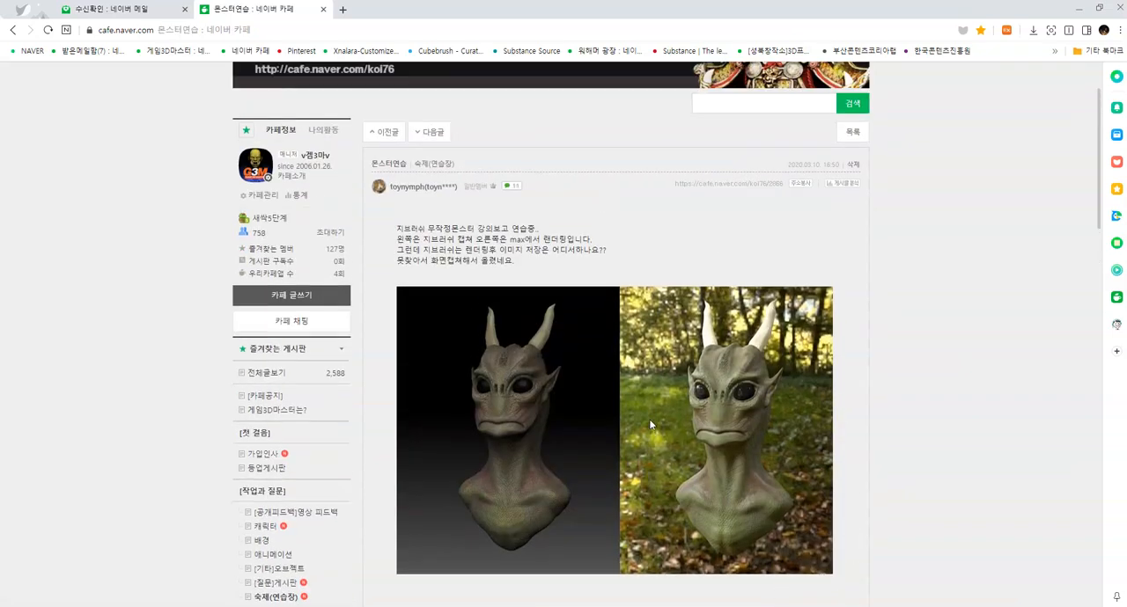
scroll(784, 414, "down", 2)
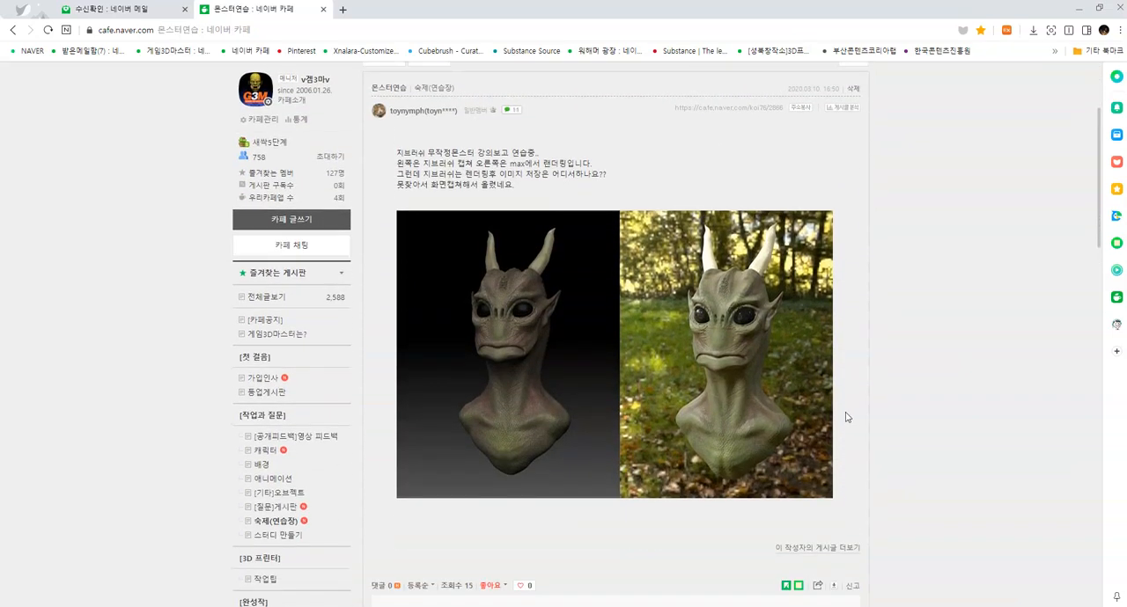
scroll(842, 416, "up", 2)
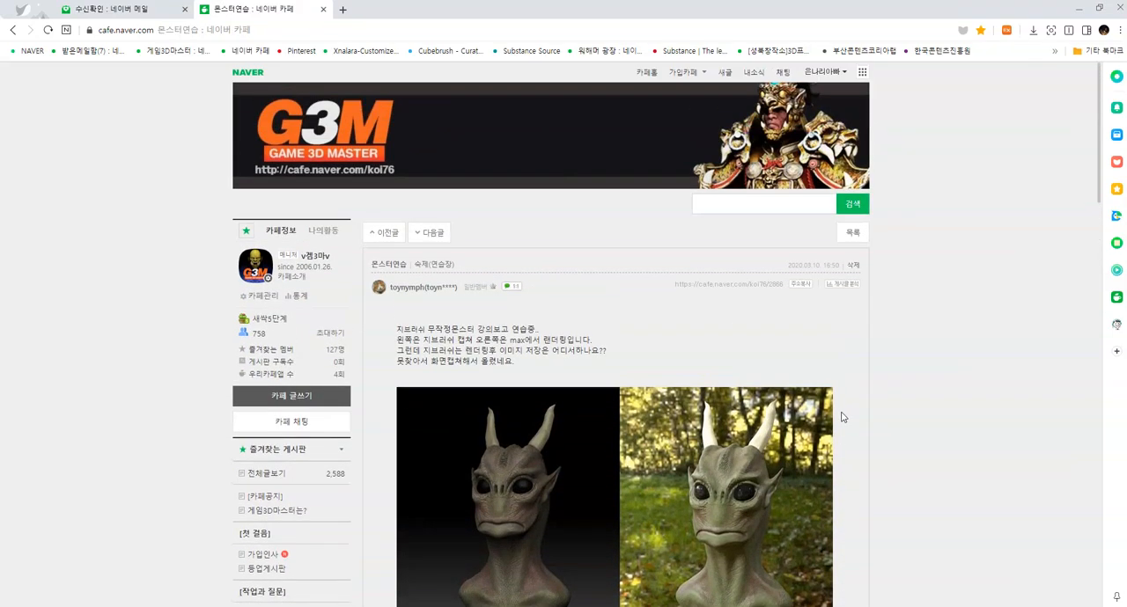
scroll(669, 405, "down", 1)
scroll(513, 365, "down", 2)
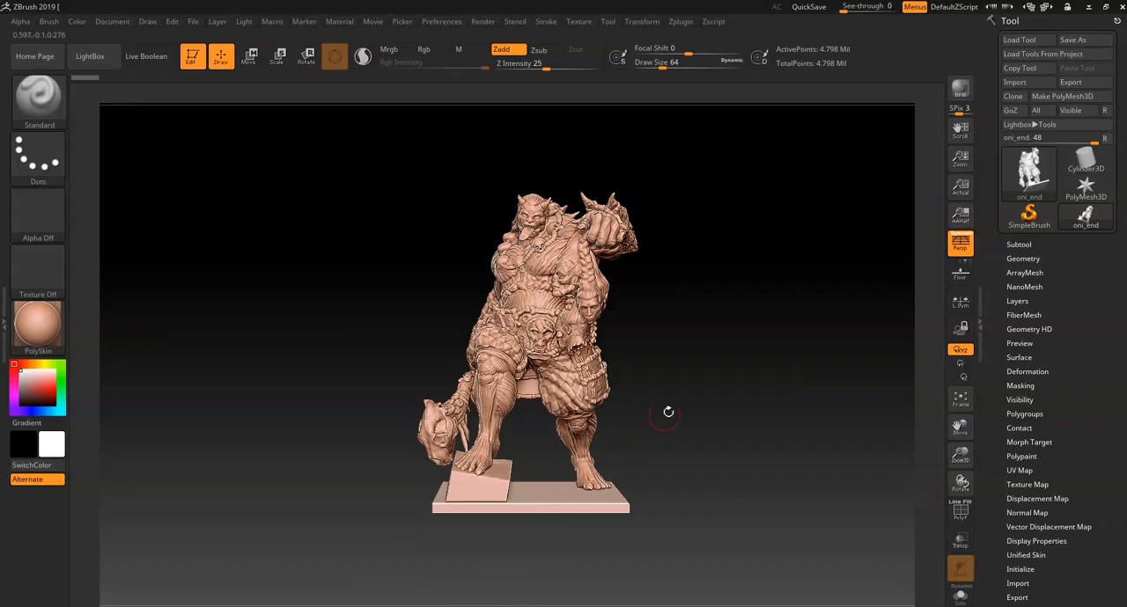
- Switch to ZBrush, enlarge the view of the oni statue and render it with BPR
mouse_move(734, 388)
left_mouse_down()
mouse_move(674, 380)
mouse_move(719, 362)
mouse_move(727, 378)
mouse_move(721, 360)
left_mouse_up()
left_click(960, 91)
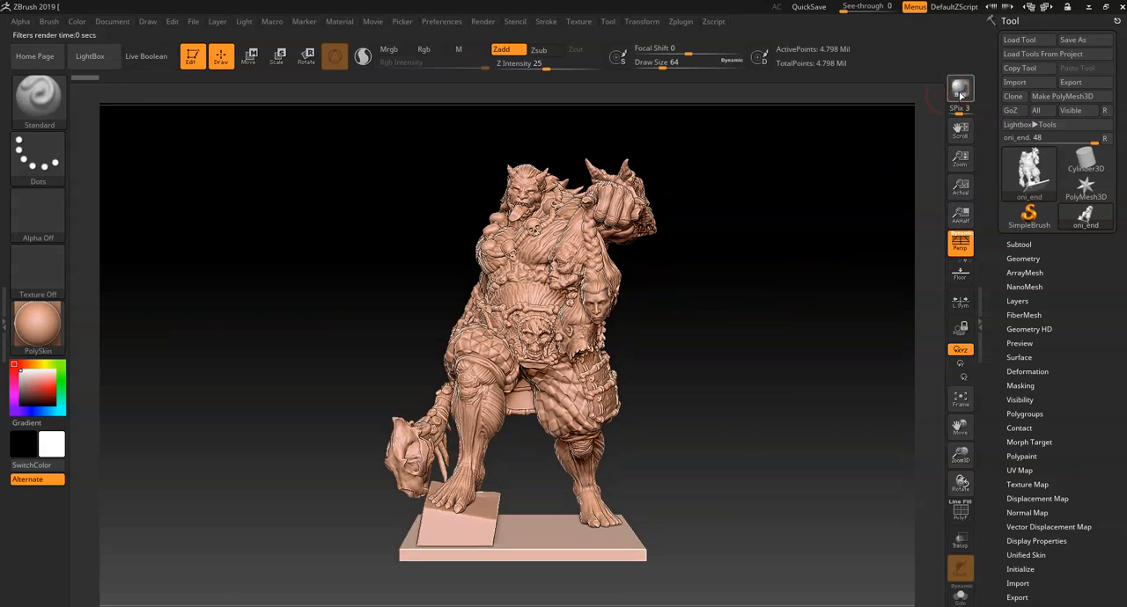
left_click(486, 22)
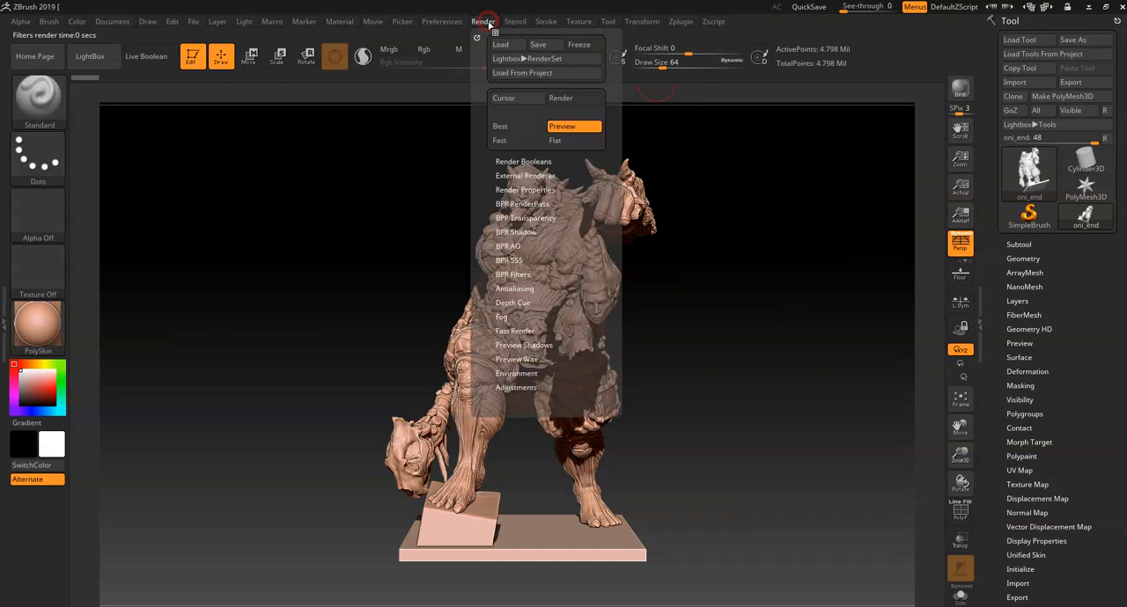
left_click(518, 121)
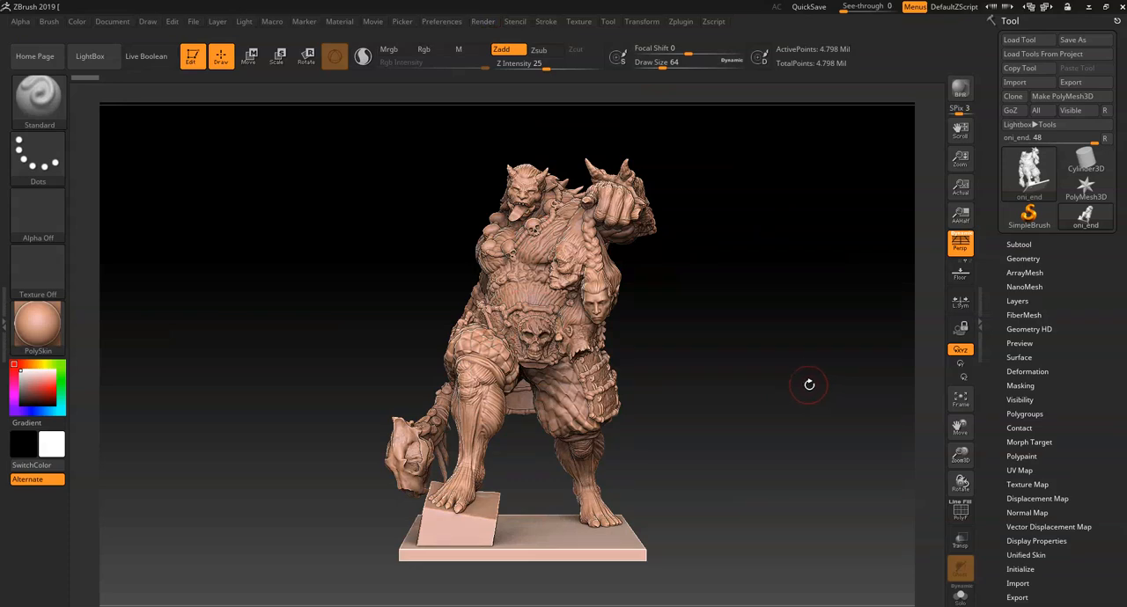
mouse_move(767, 382)
left_mouse_down()
mouse_move(788, 383)
mouse_move(735, 384)
mouse_move(792, 384)
mouse_move(769, 382)
left_mouse_up()
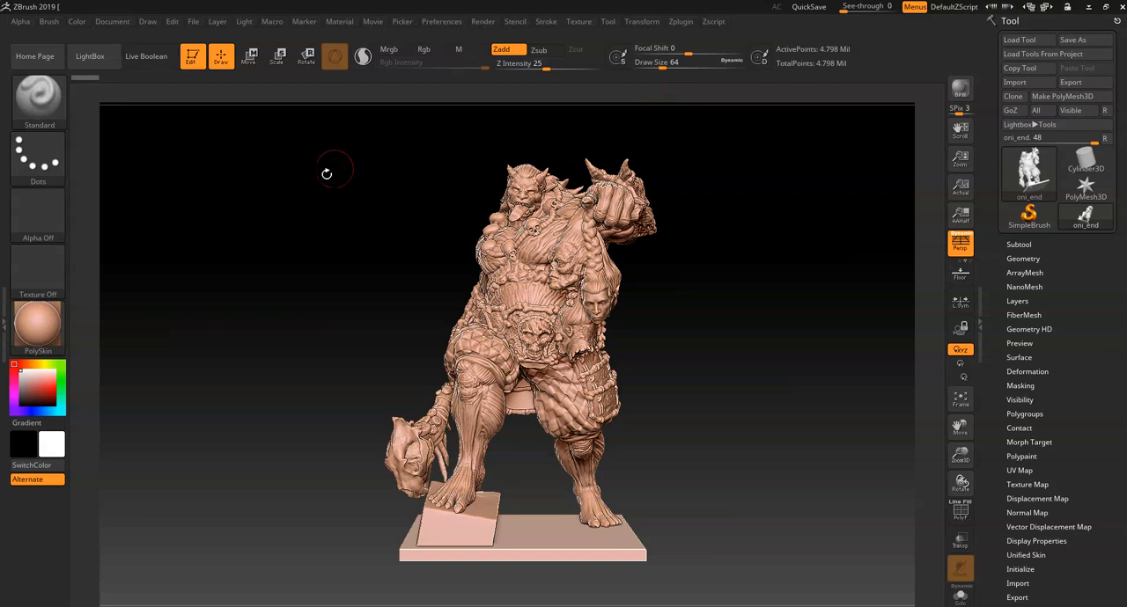
left_click(244, 22)
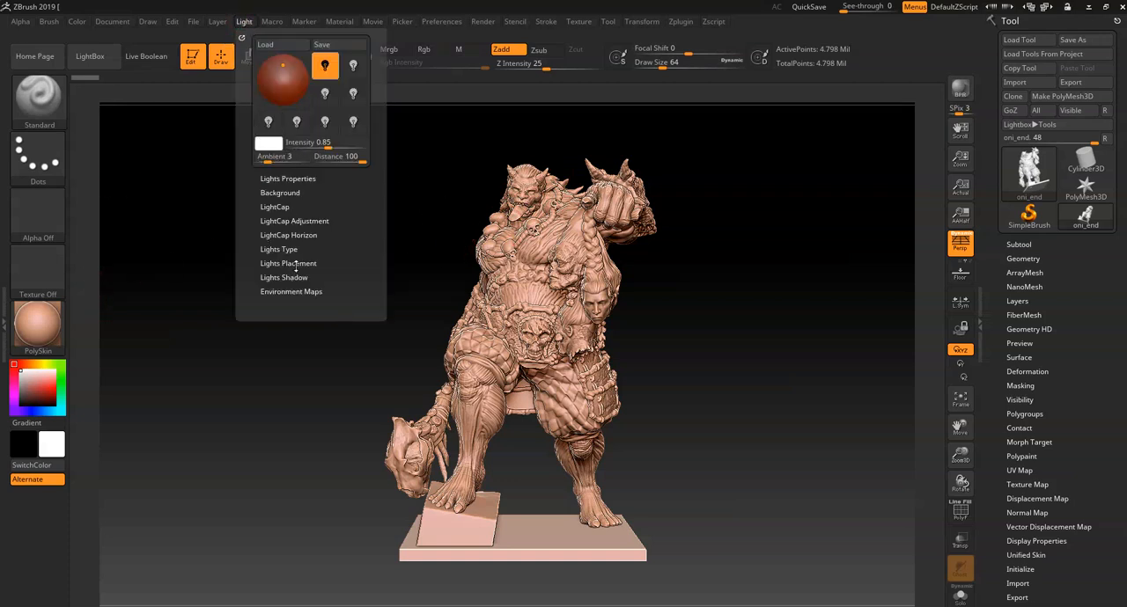
left_click(340, 22)
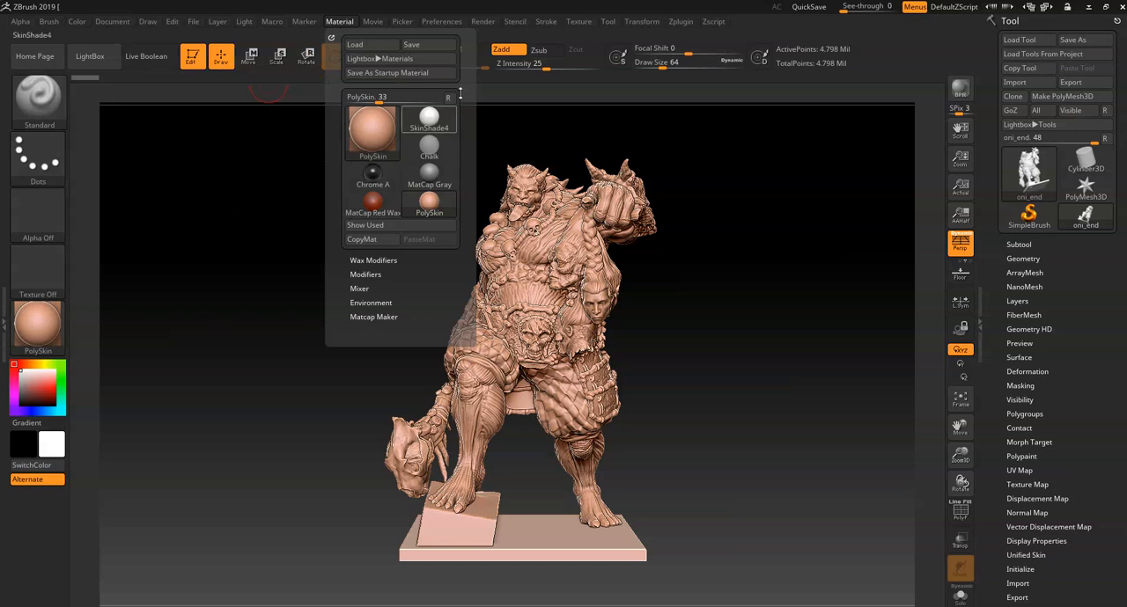
left_click(484, 22)
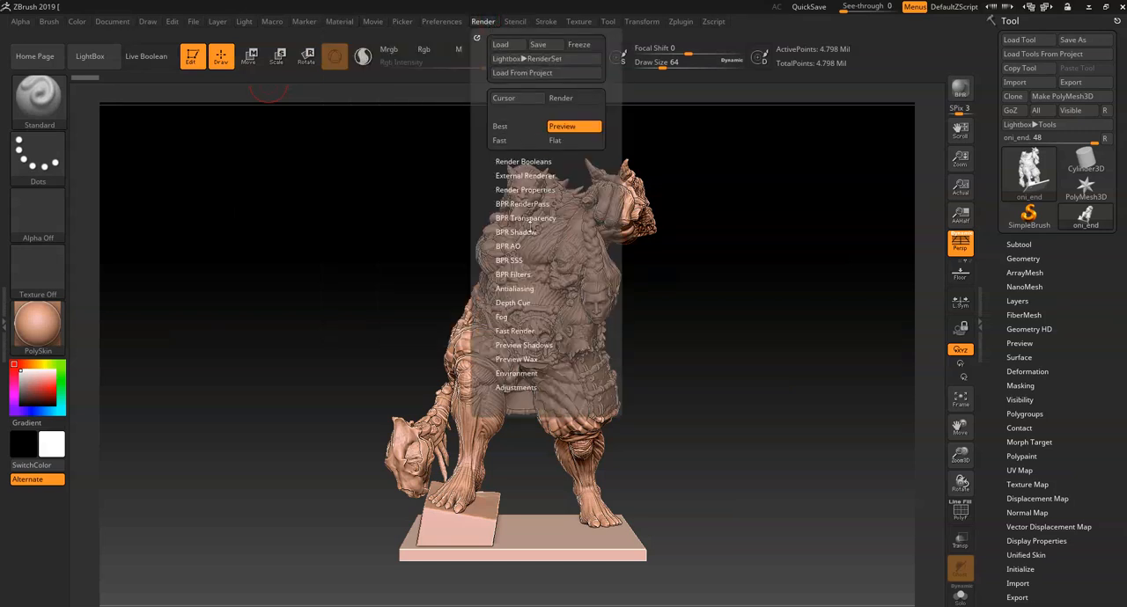
left_click(532, 190)
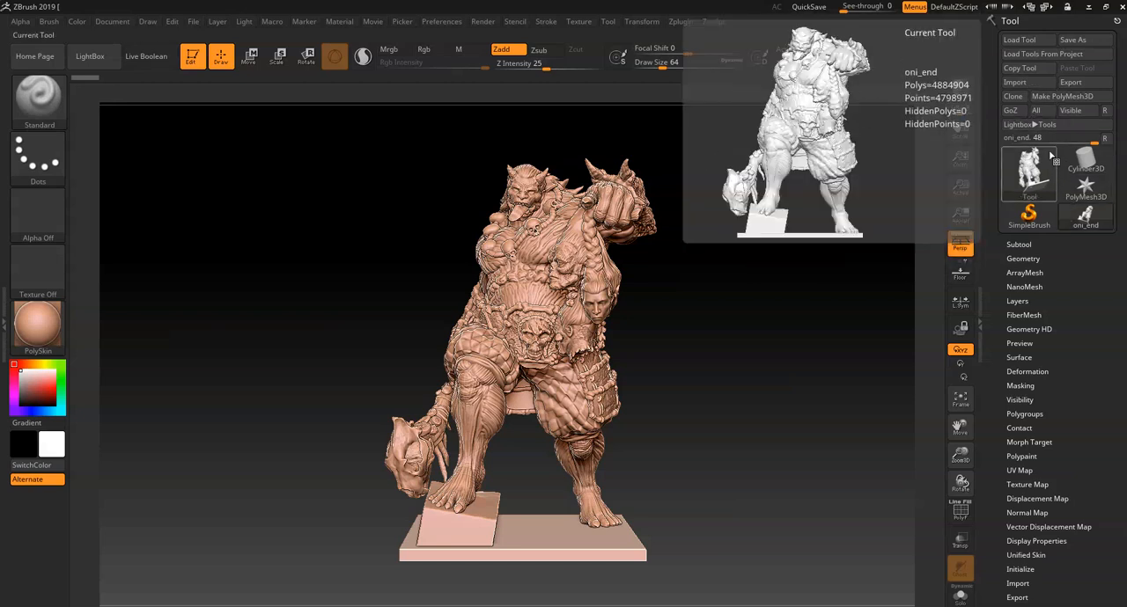
- Load the watercolor ink render preset from LightBox and render the oni statue with BPR from two angles
left_click(1023, 124)
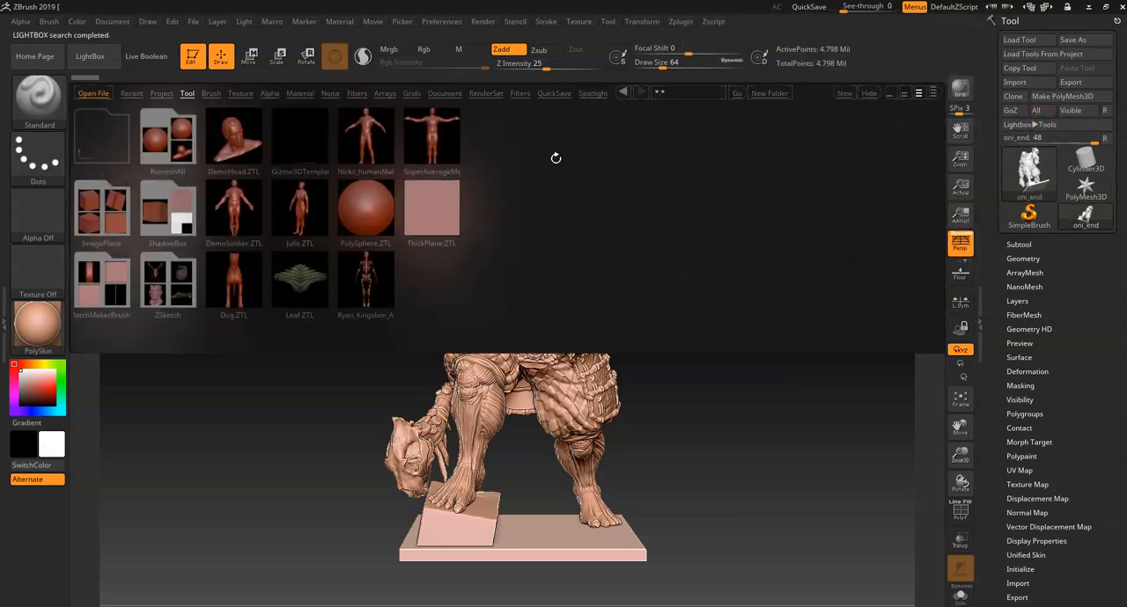
left_click(488, 94)
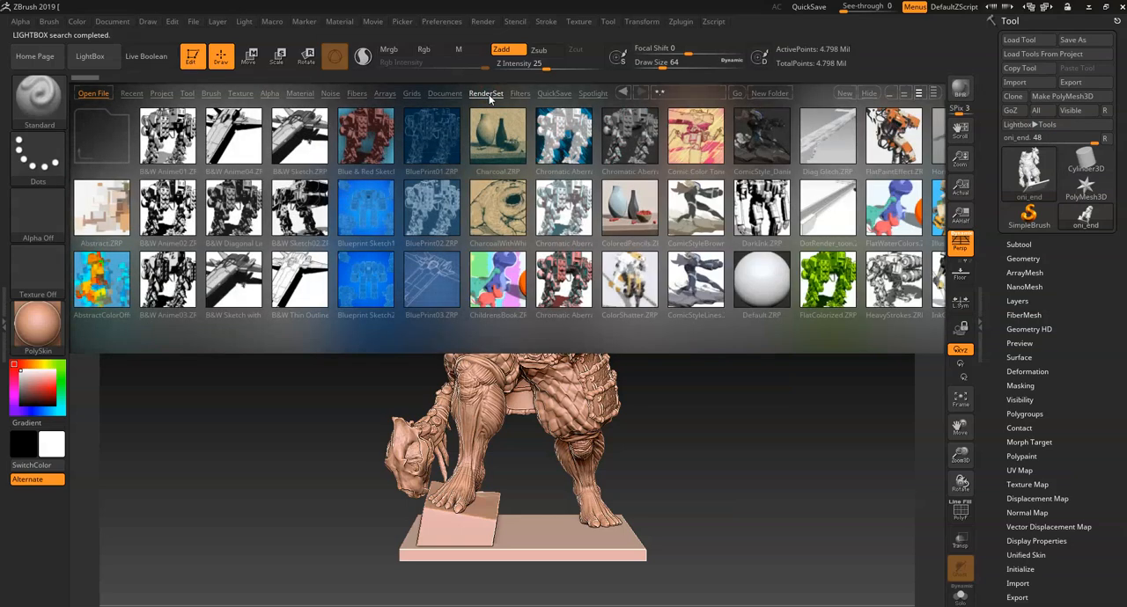
left_click(695, 333)
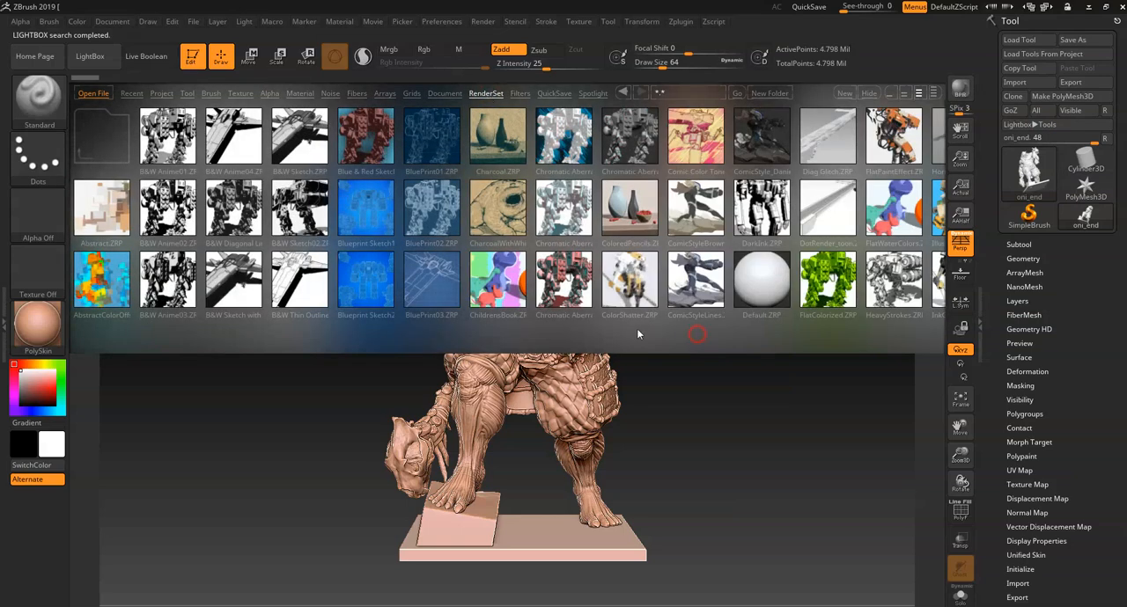
left_click_drag(808, 239, 450, 245)
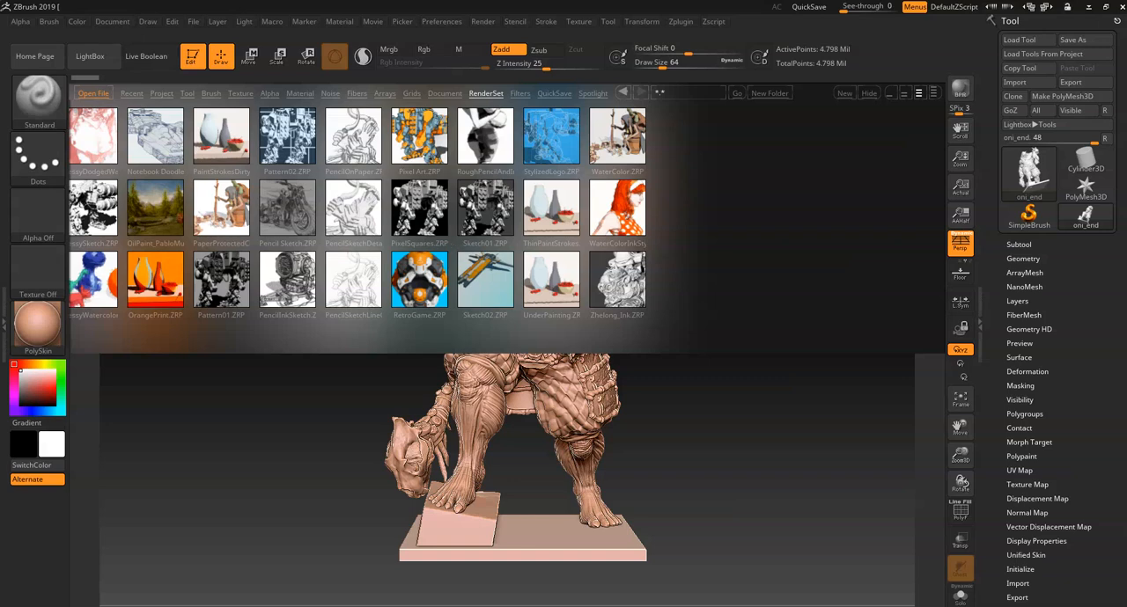
double_click(608, 214)
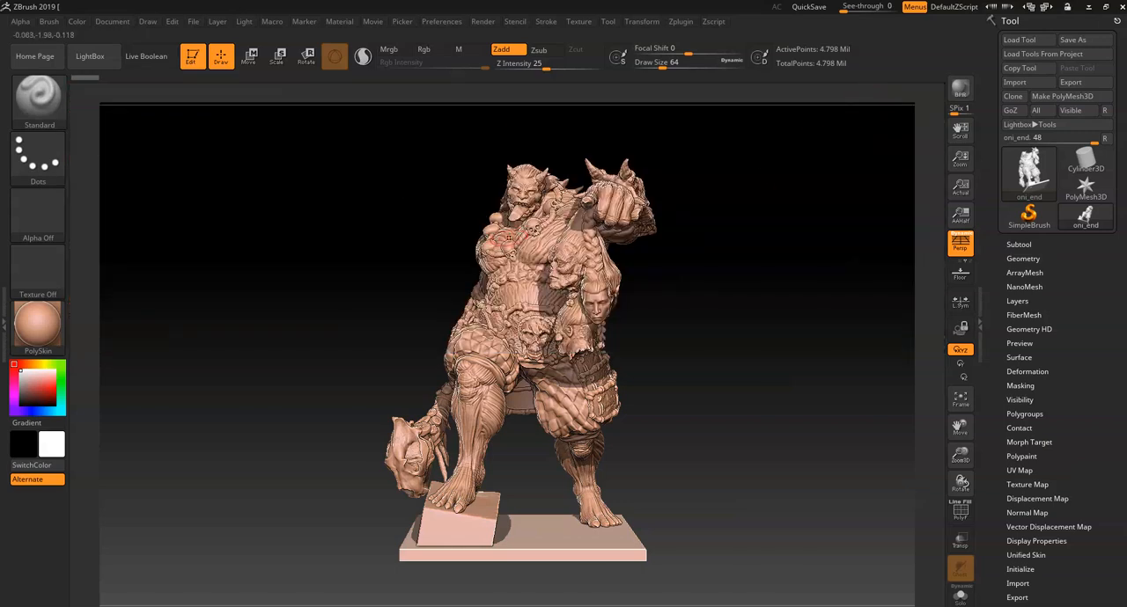
left_click(954, 97)
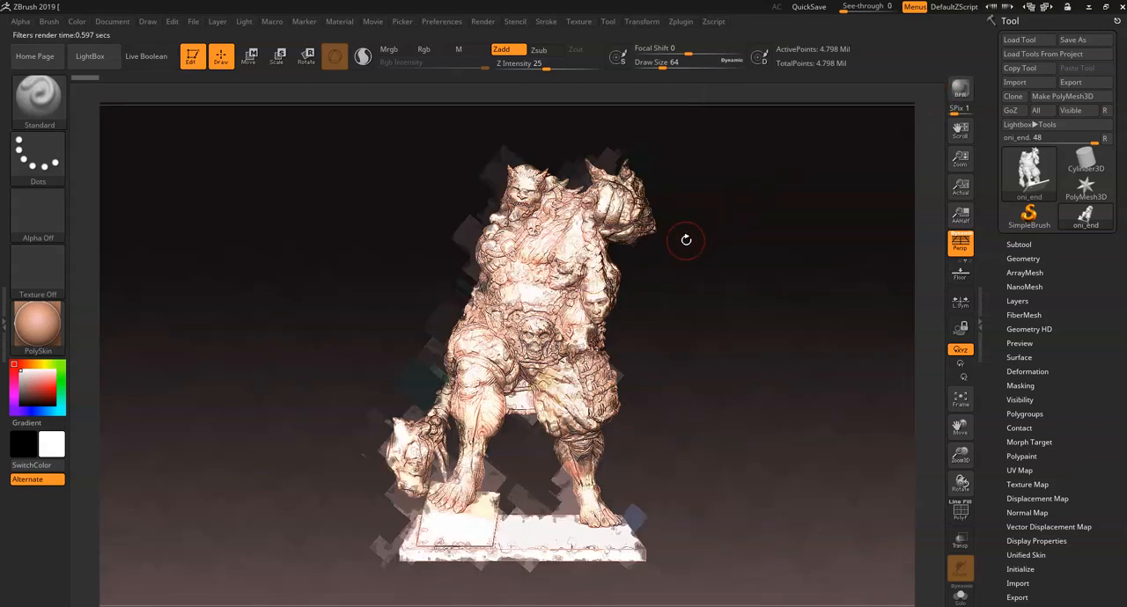
left_click_drag(684, 258, 701, 266)
left_click(957, 95)
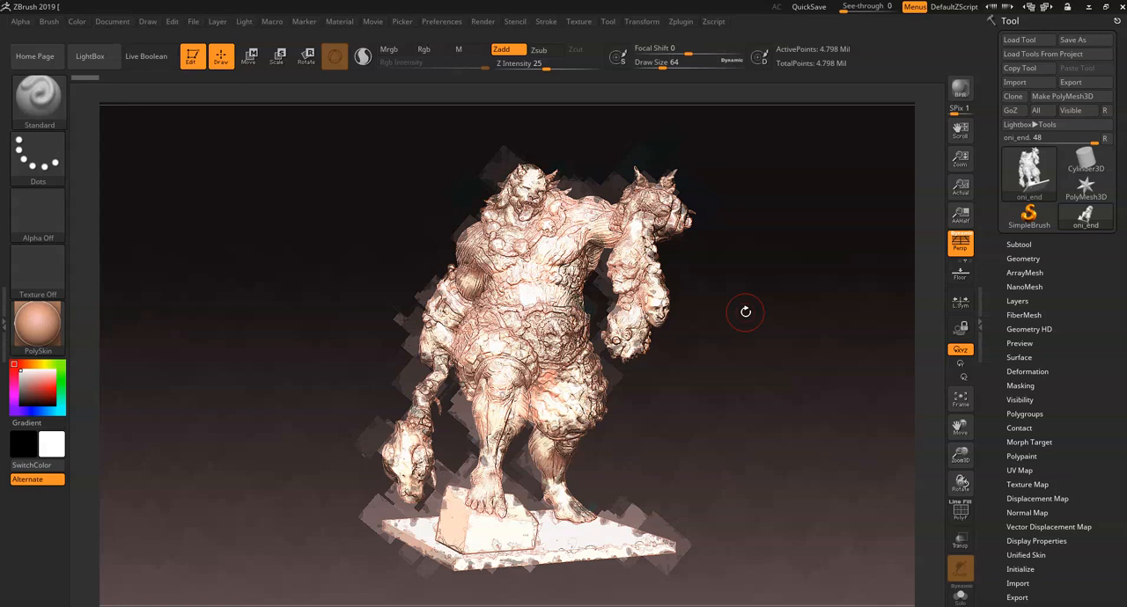
- Load the BluePrint03 render preset from LightBox and render the oni statue with BPR from another angle
left_click(1025, 112)
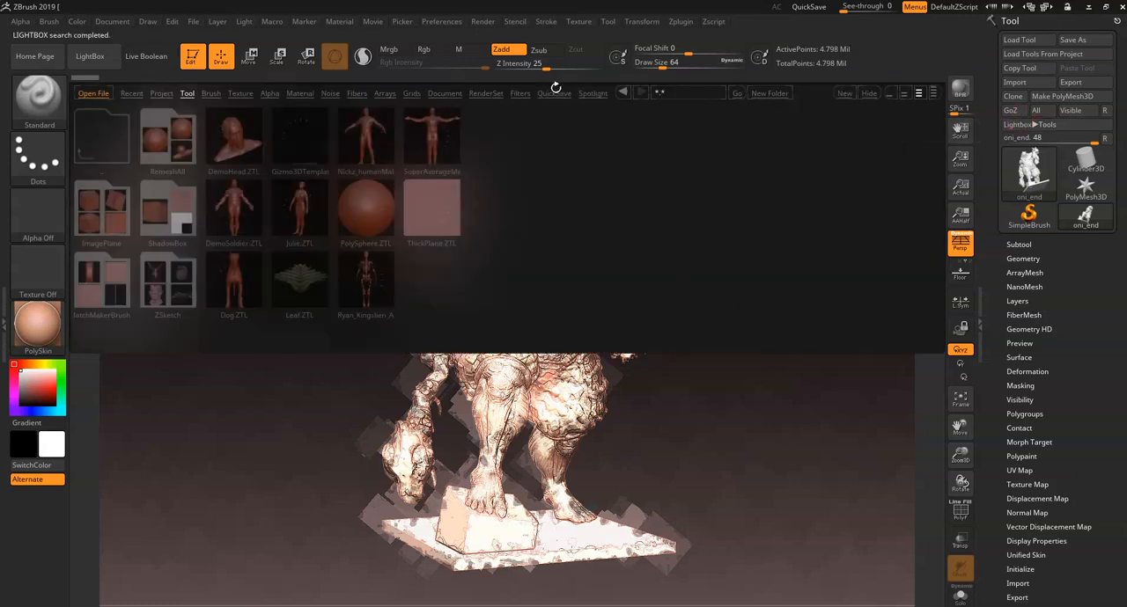
left_click(544, 101)
left_click(489, 95)
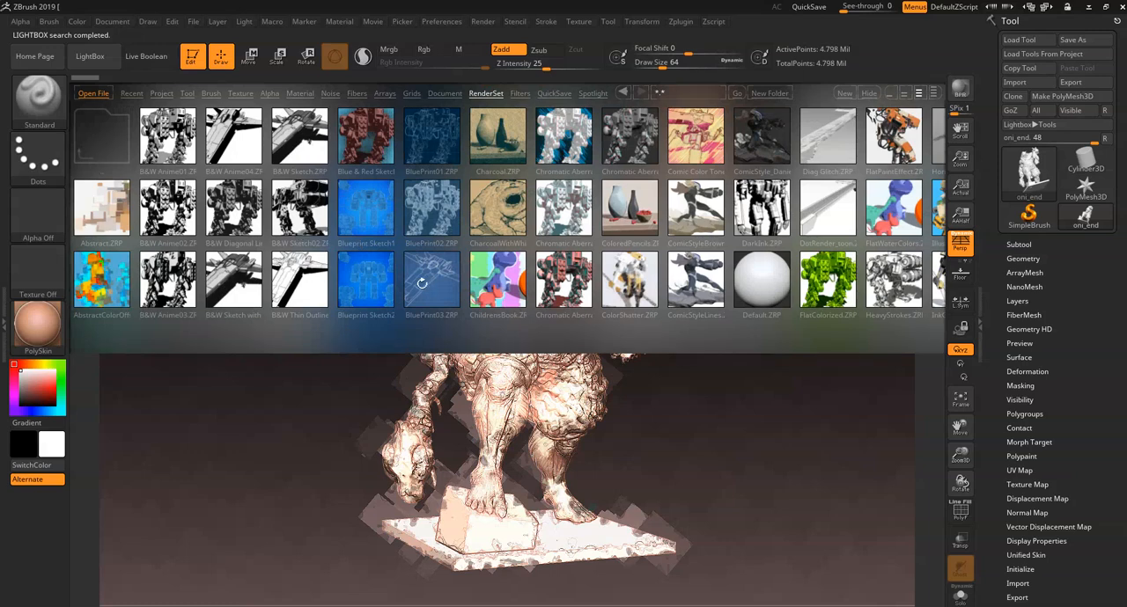
double_click(422, 282)
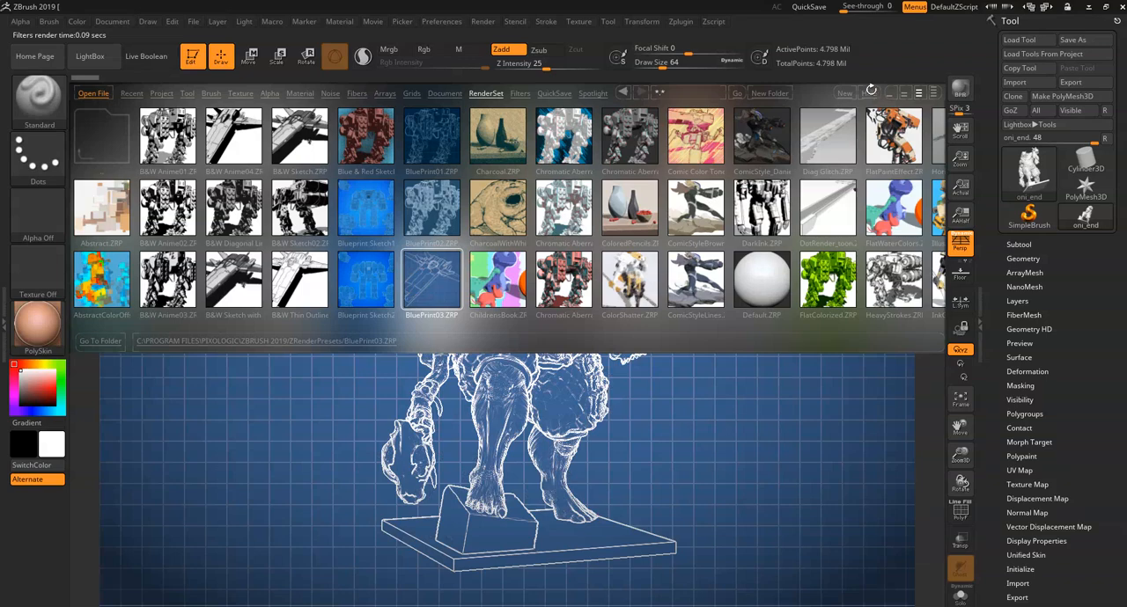
left_click(871, 90)
left_click_drag(742, 303, 724, 307)
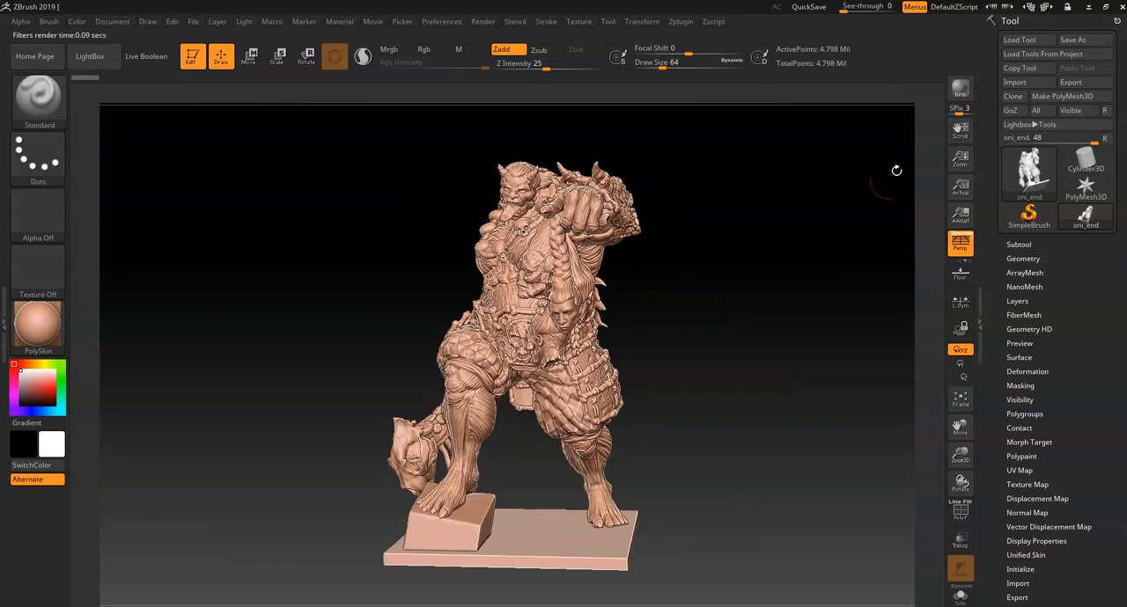
left_click(959, 90)
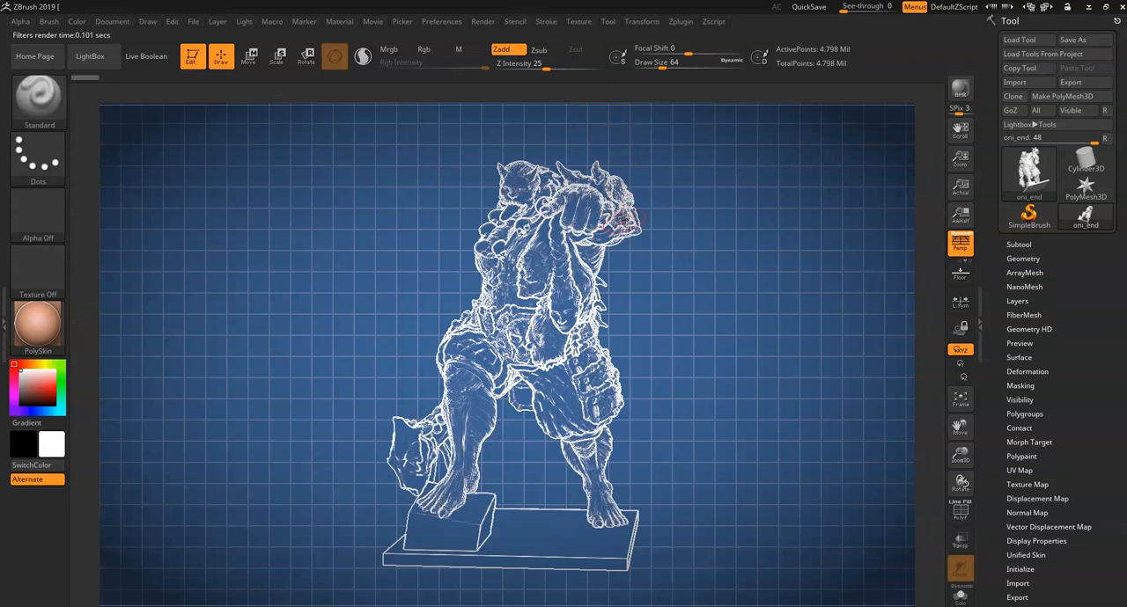
mouse_move(674, 257)
left_mouse_down()
mouse_move(707, 269)
mouse_move(688, 271)
left_mouse_up()
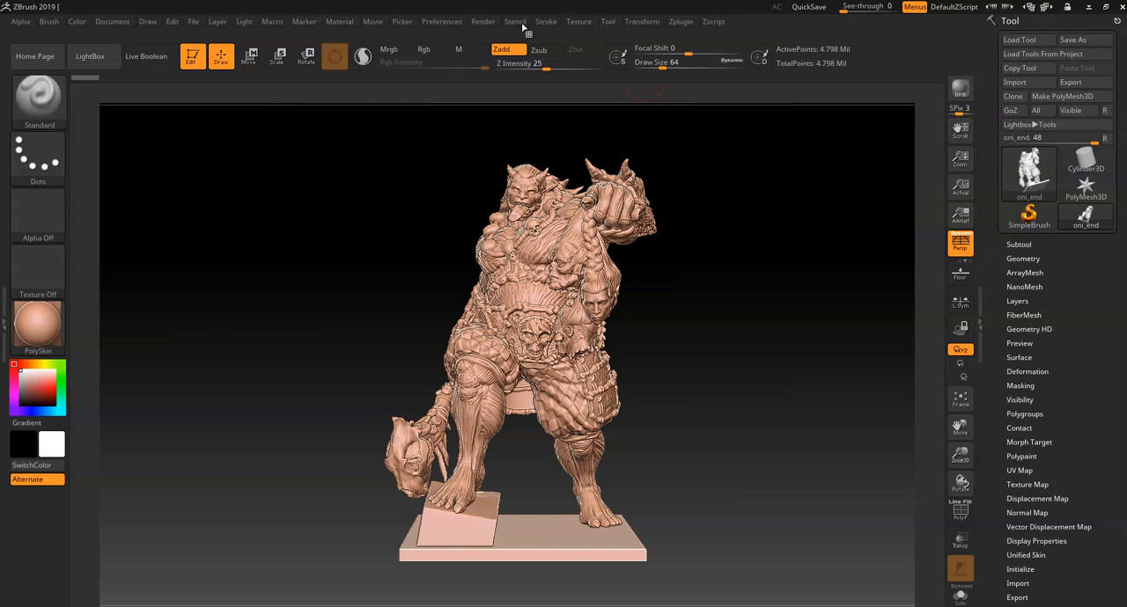
- Enable KeyShot as the external renderer and send the oni statue to it with a BPR render
left_click(487, 21)
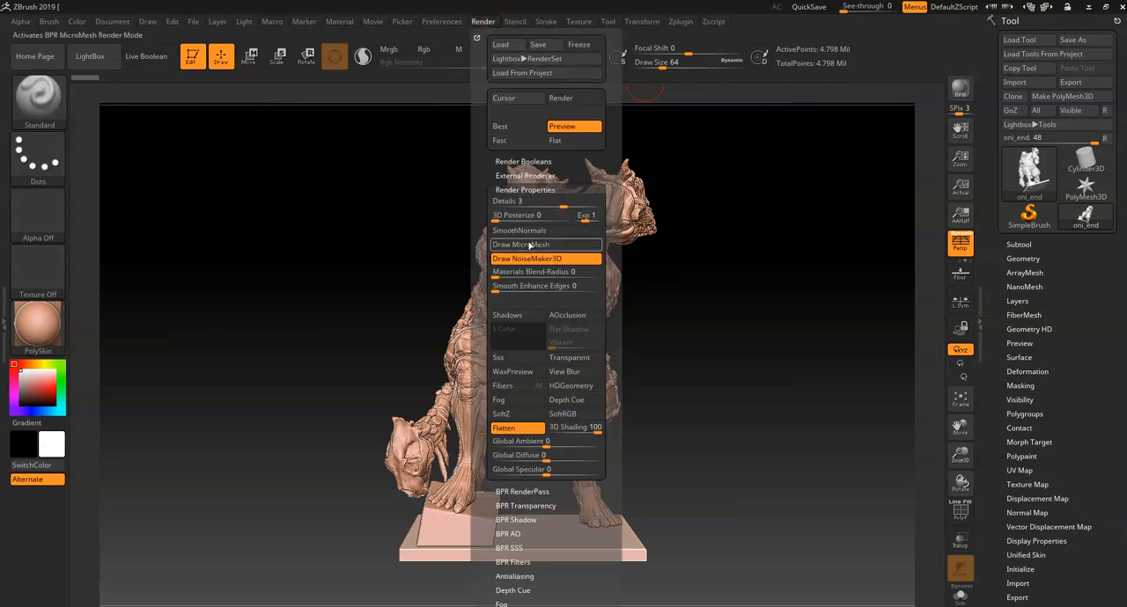
left_click(534, 189)
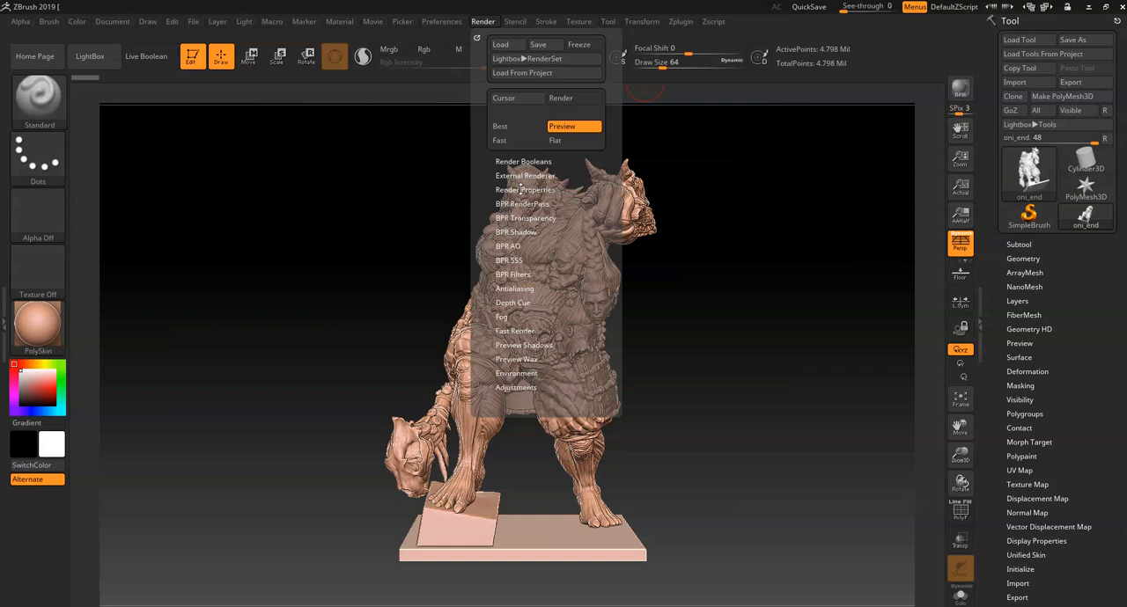
left_click(542, 176)
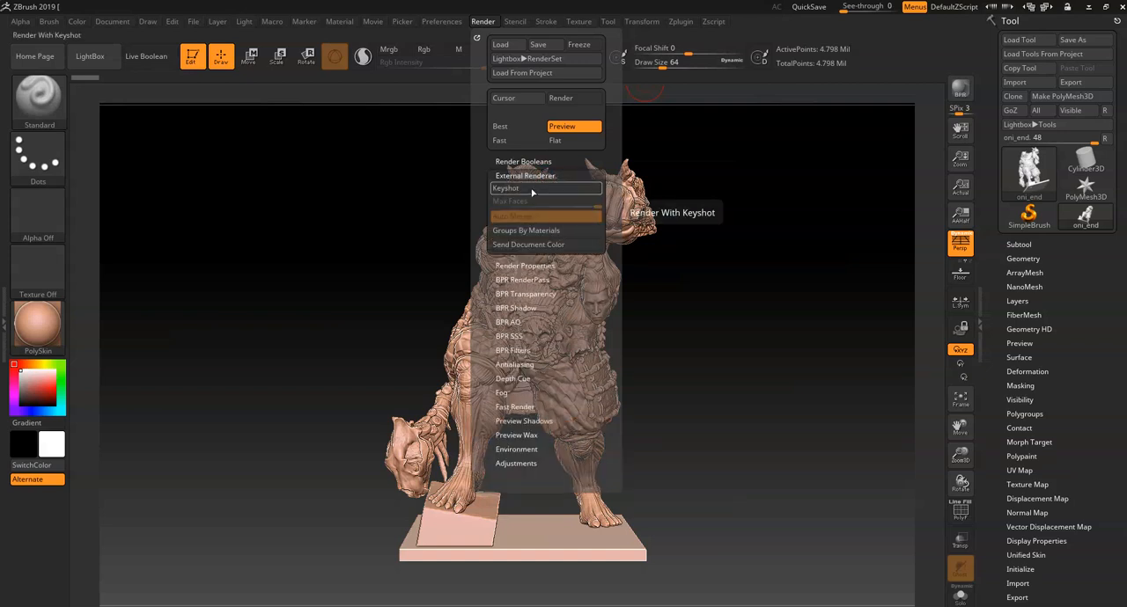
left_click(531, 190)
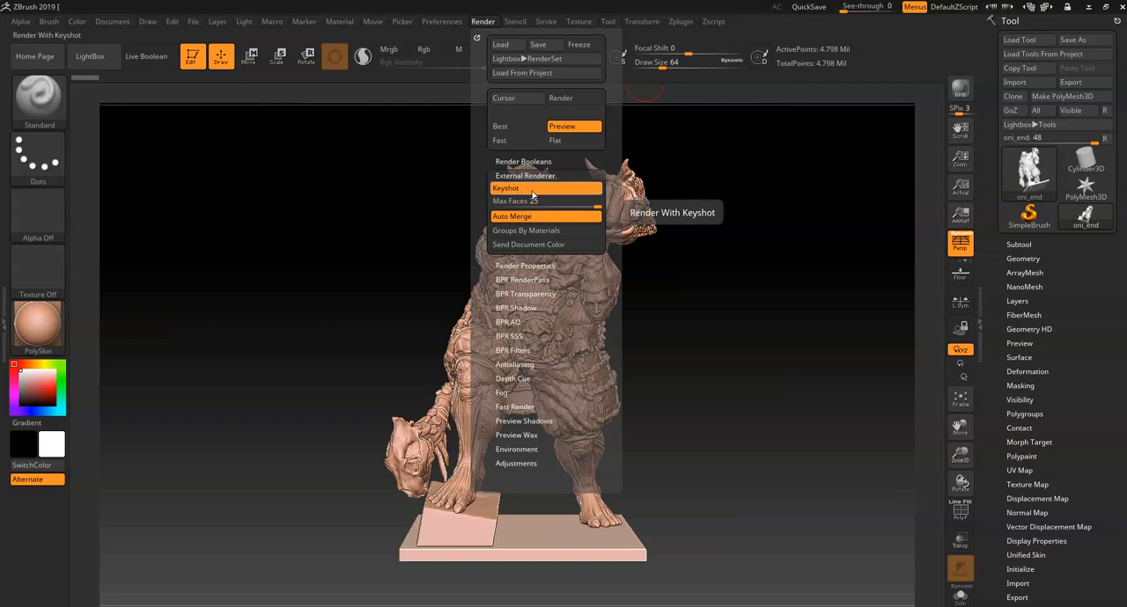
left_click(960, 93)
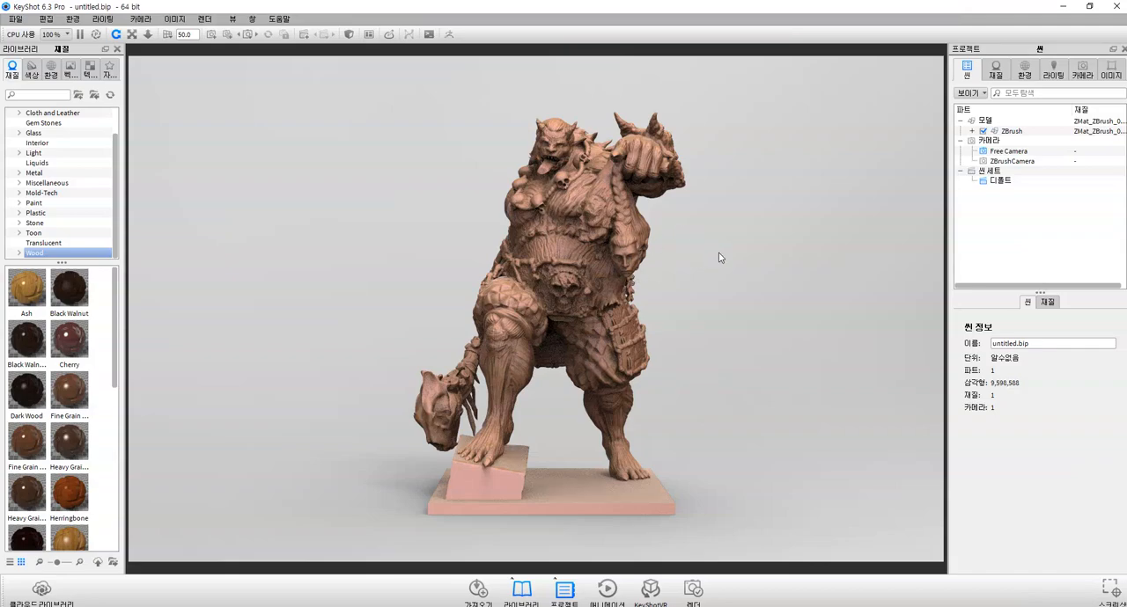
- In KeyShot, apply the dark green Clear Shiny Plastic material to the whole oni statue
left_click_drag(718, 255, 865, 330)
scroll(675, 320, "down", 5)
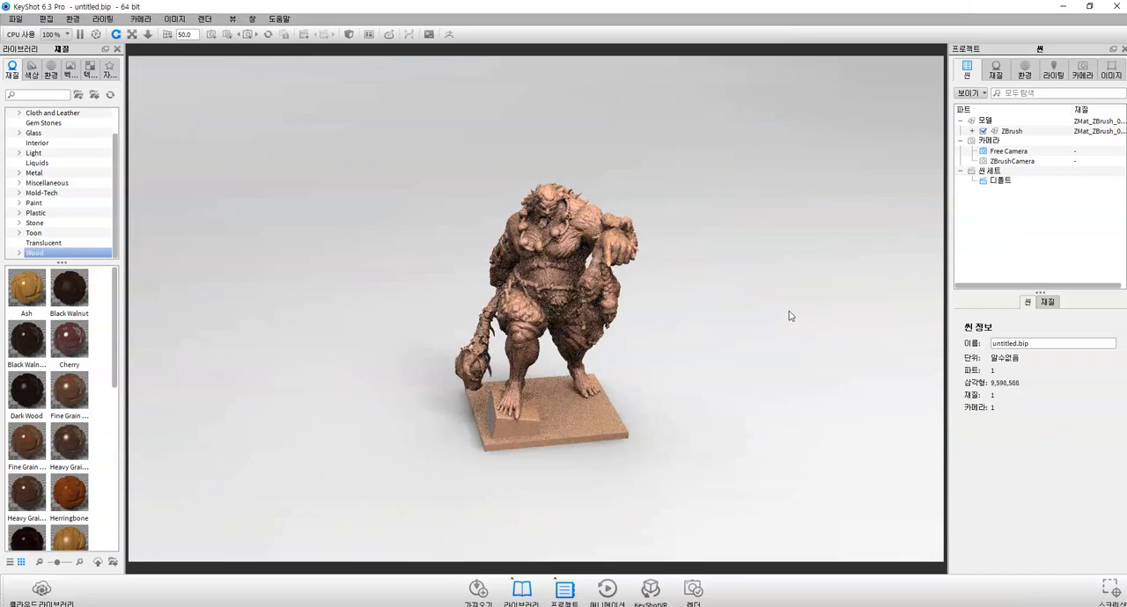
left_click_drag(588, 291, 835, 329)
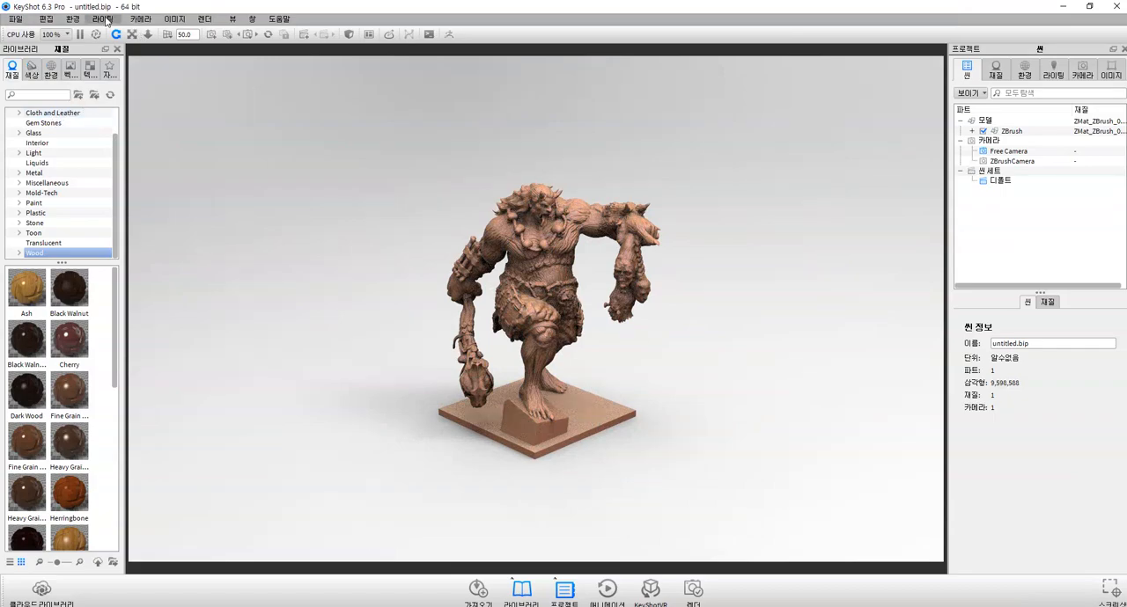
left_click_drag(737, 349, 421, 376)
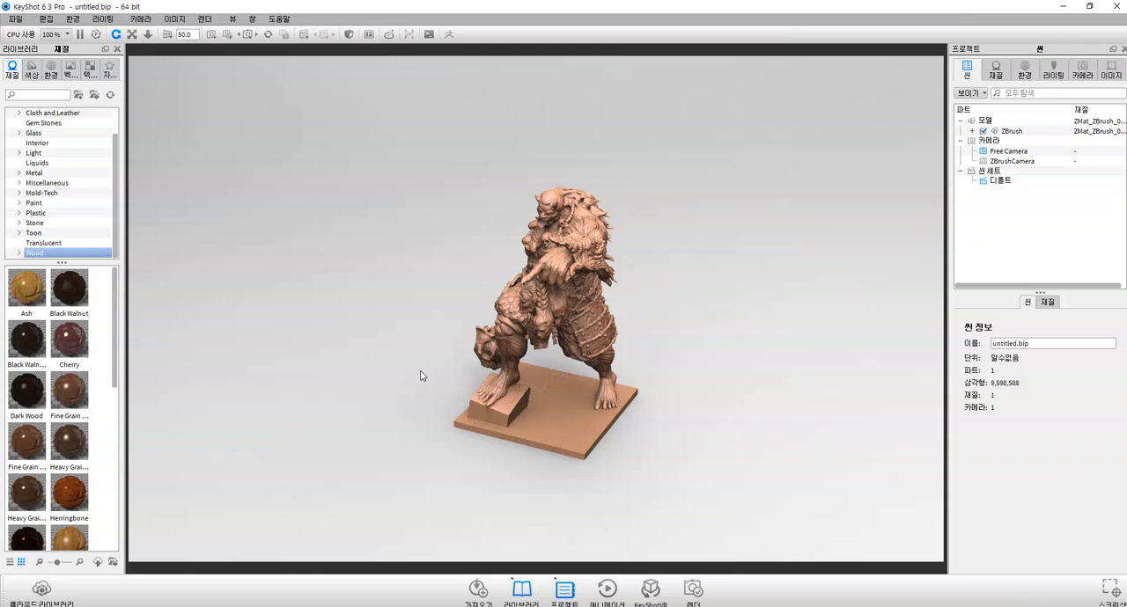
left_click_drag(421, 376, 534, 270)
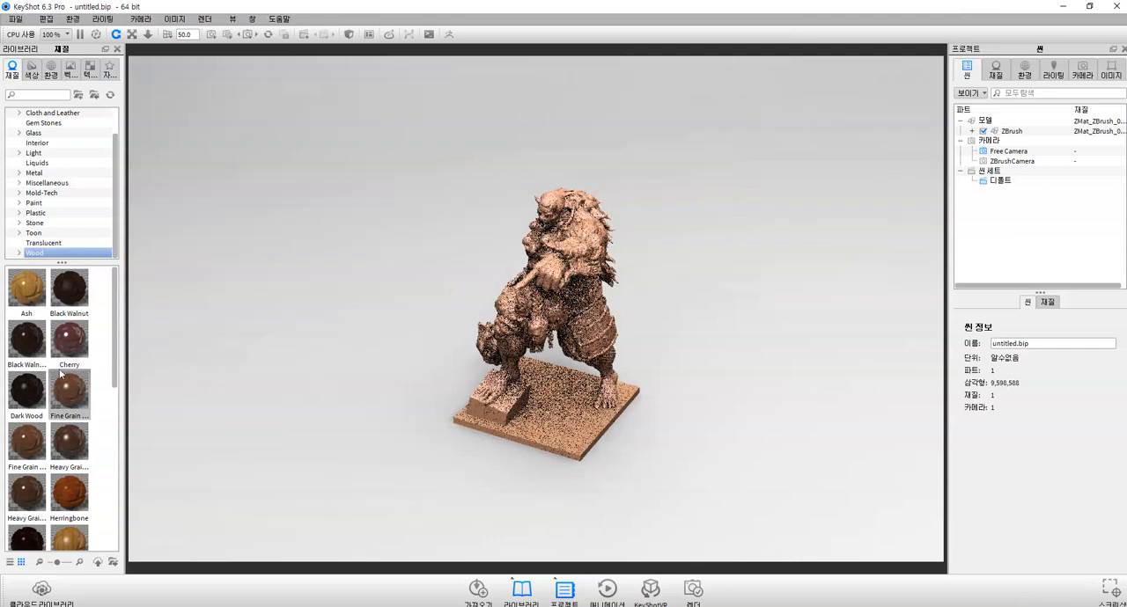
scroll(67, 377, "down", 5)
left_click(35, 212)
left_click_drag(27, 373, 544, 339)
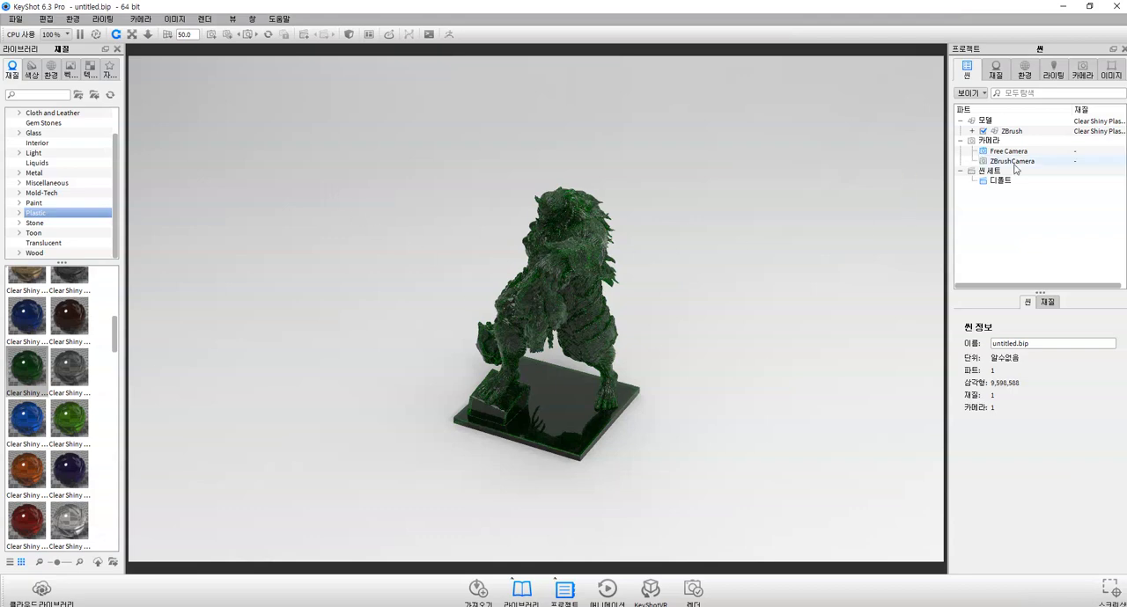
- Light the statue scene with the ddd interior environment from the library, and replace it with Conference_Room_3k
left_click(51, 70)
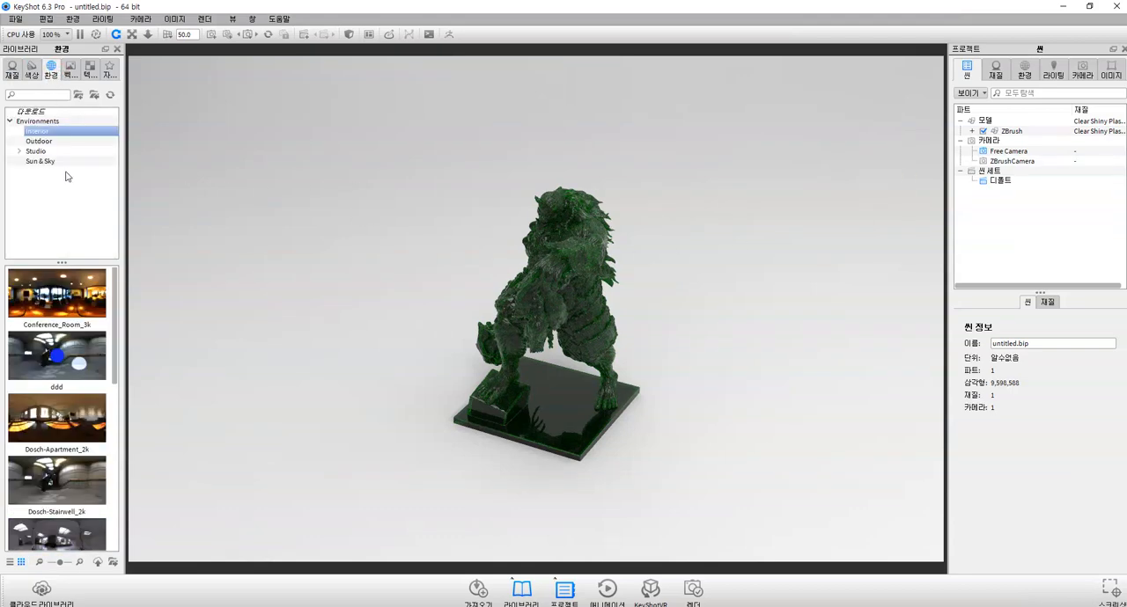
scroll(68, 520, "down", 1)
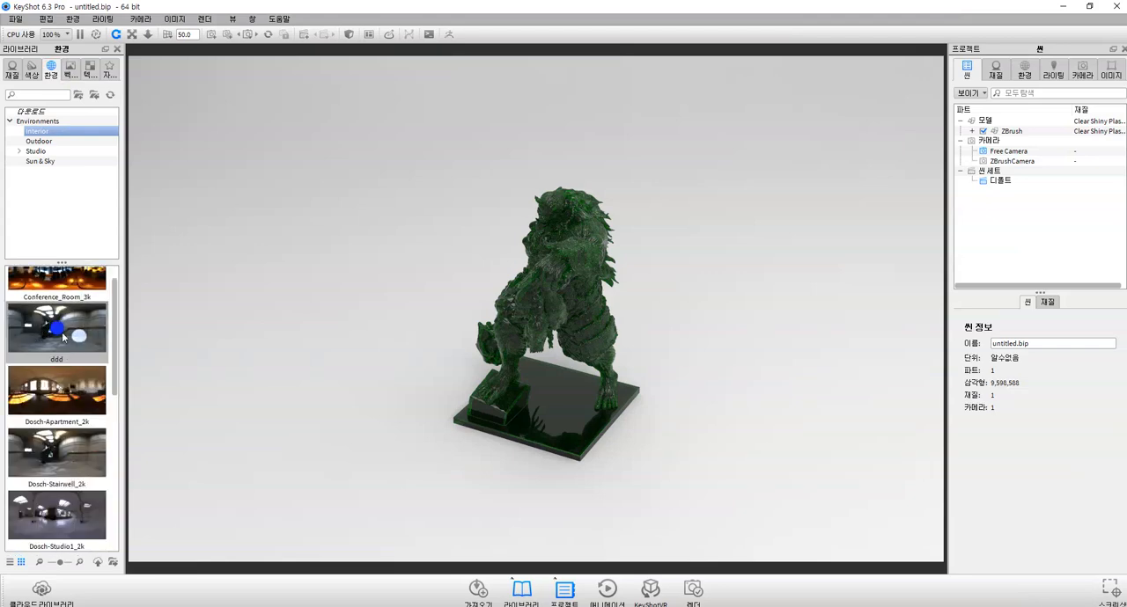
scroll(68, 341, "up", 1)
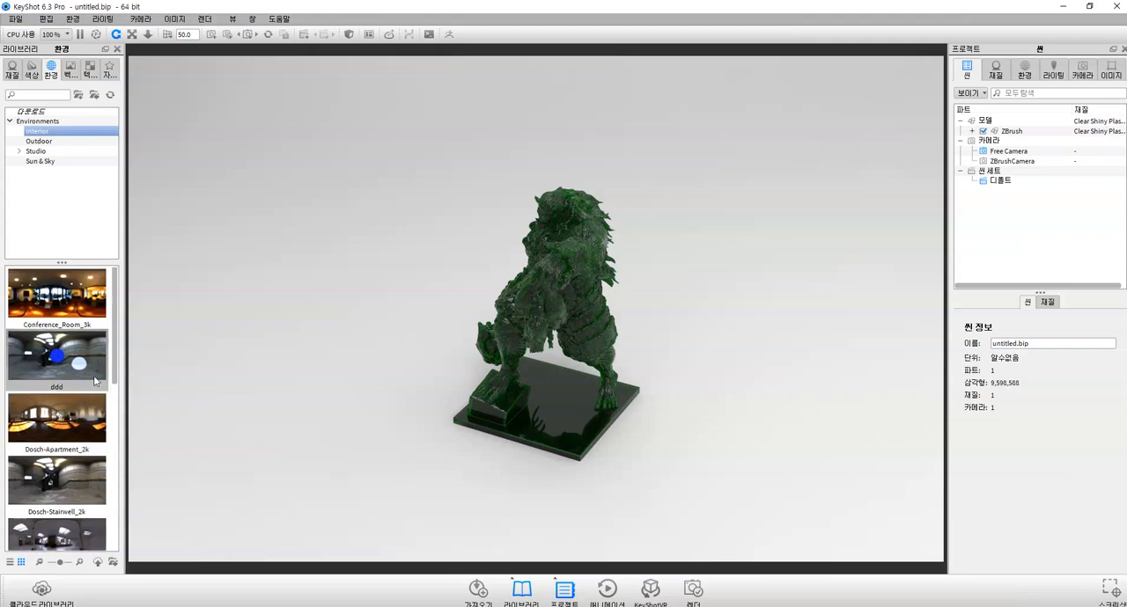
double_click(60, 373)
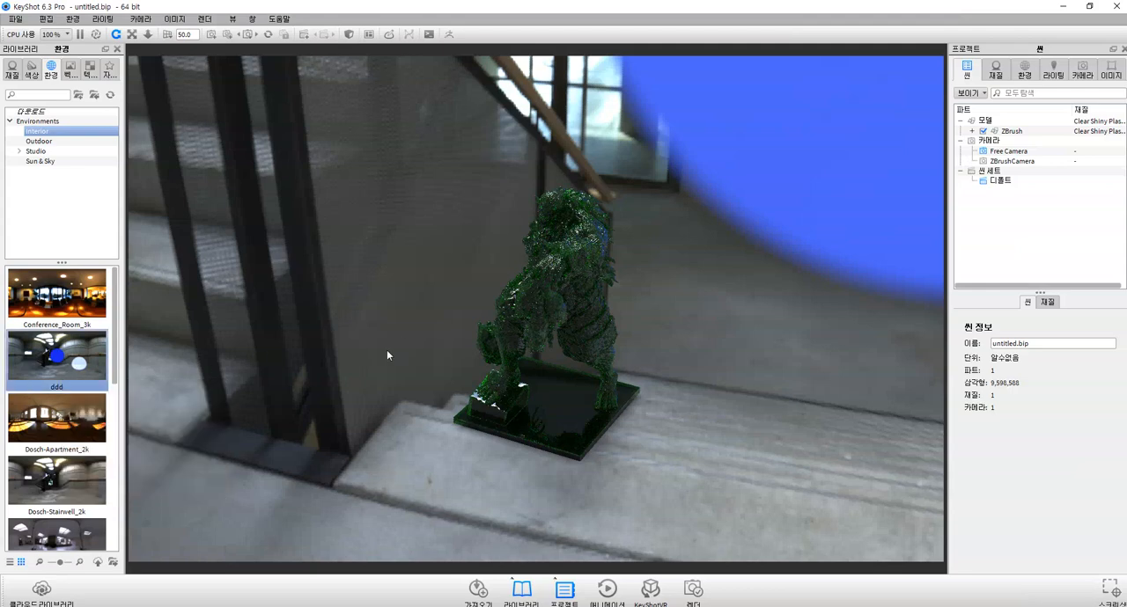
double_click(53, 317)
scroll(55, 370, "down", 6)
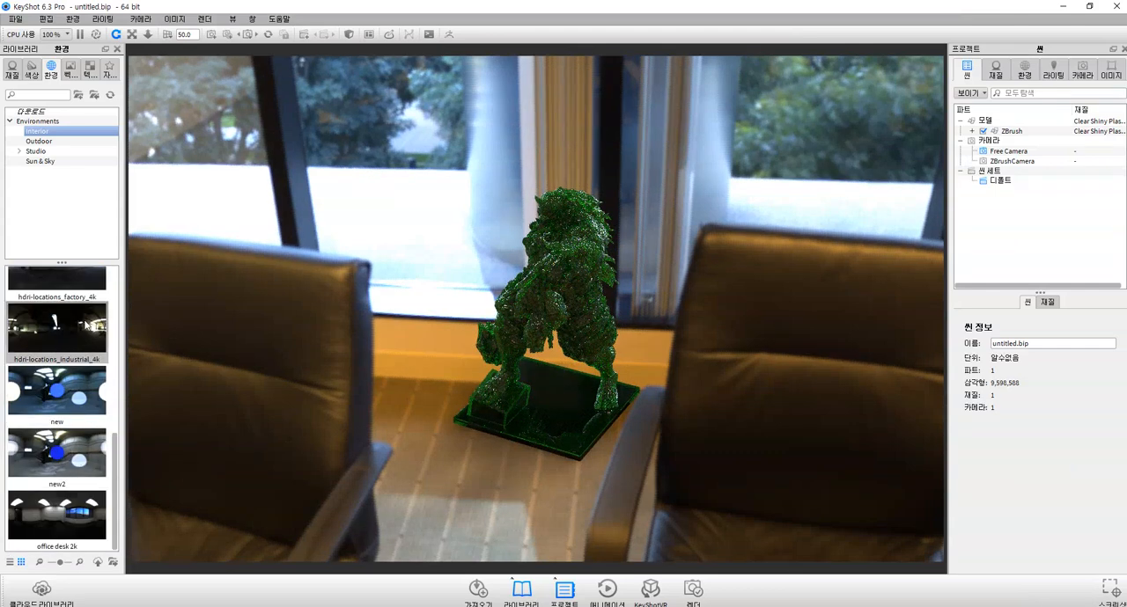
scroll(79, 352, "up", 6)
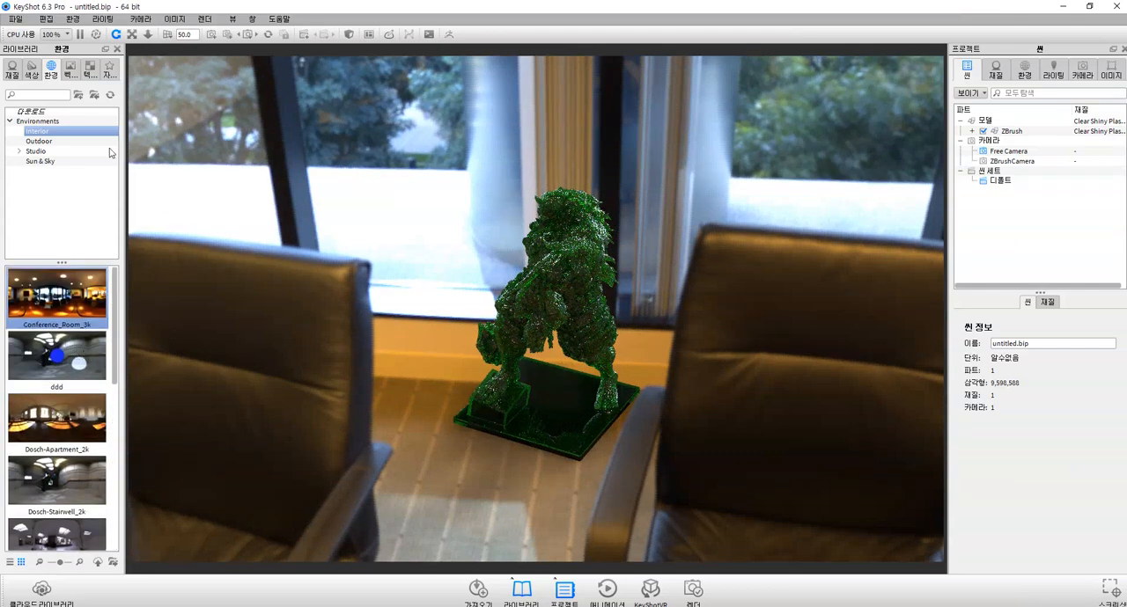
- Apply the Desaturated with Panels environment from the Sun & Sky category to the statue scene
left_click(44, 142)
left_click(46, 161)
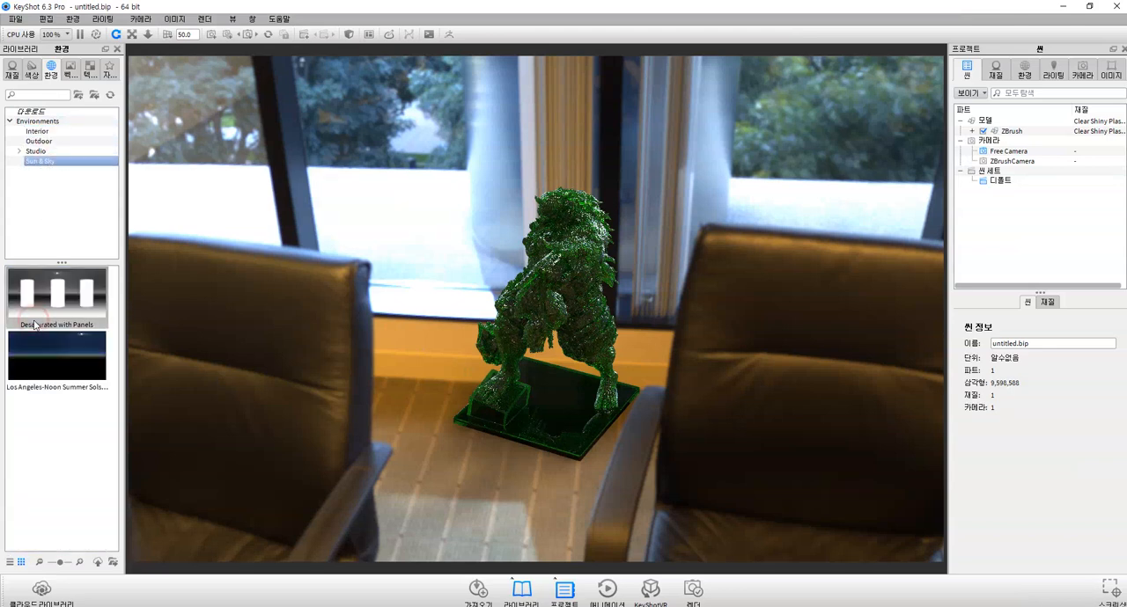
double_click(32, 324)
left_click_drag(667, 458, 651, 440)
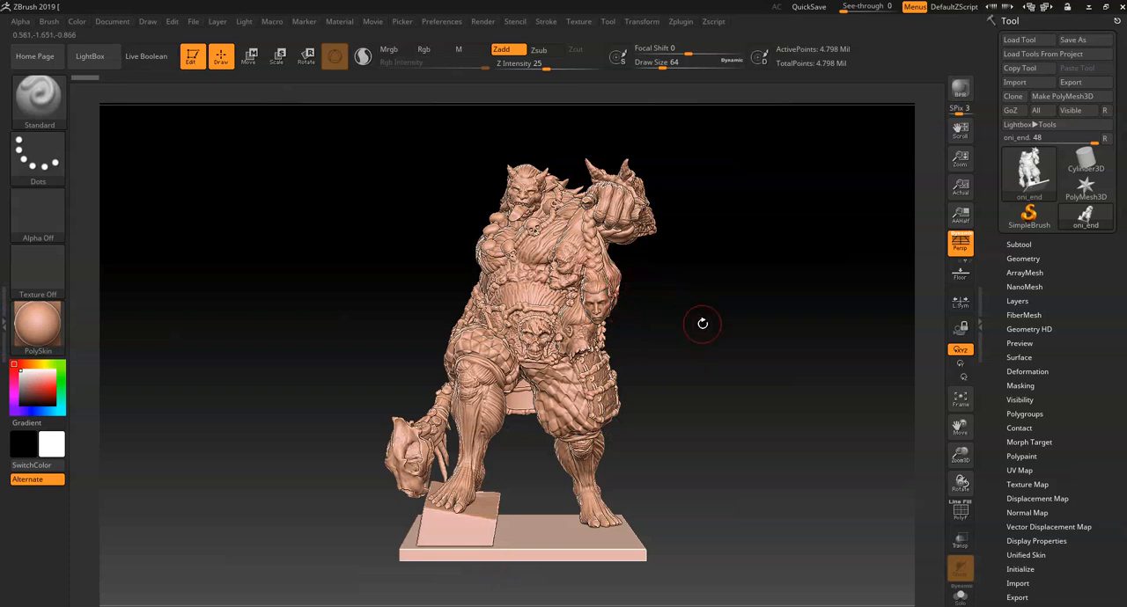
- Back in ZBrush, set the render mode to Best and run a BPR render of the oni statue from an angled front view
left_click_drag(730, 347, 684, 291)
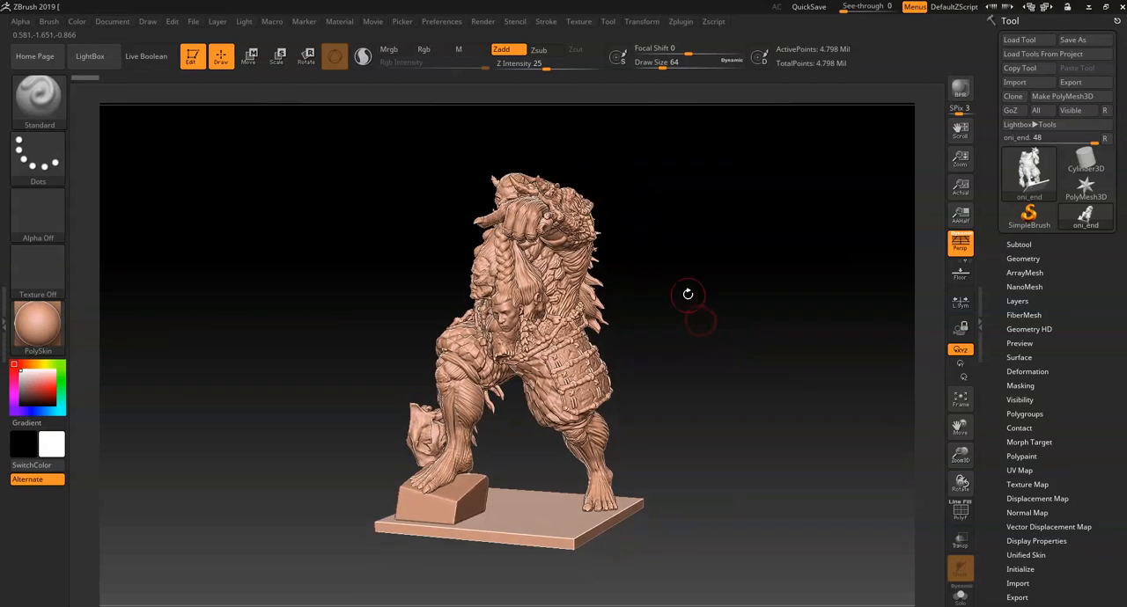
left_click_drag(666, 168, 635, 82)
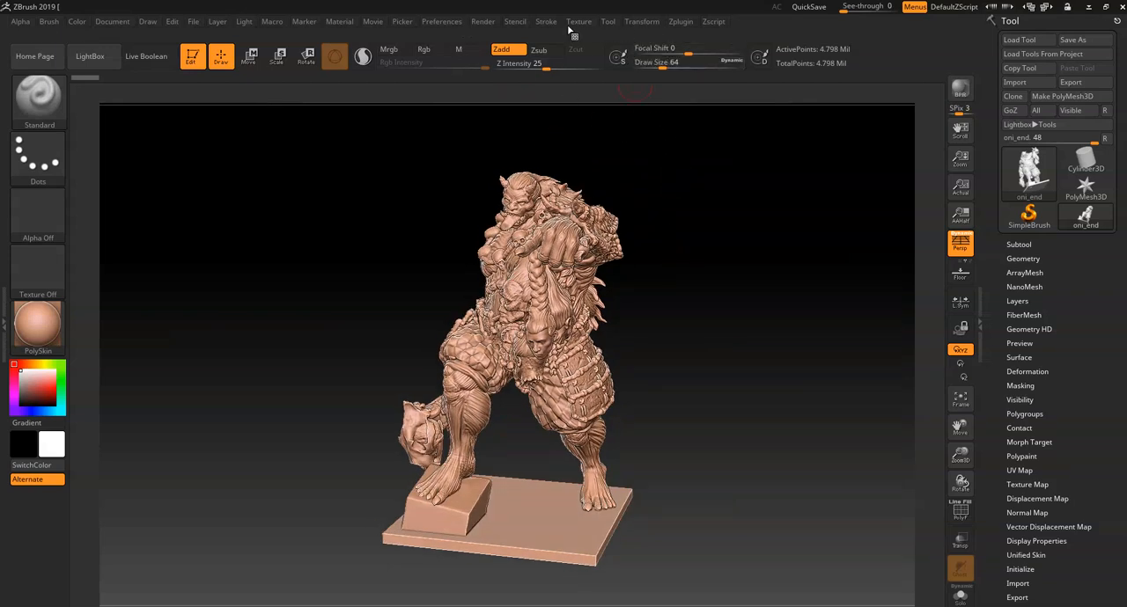
left_click(482, 22)
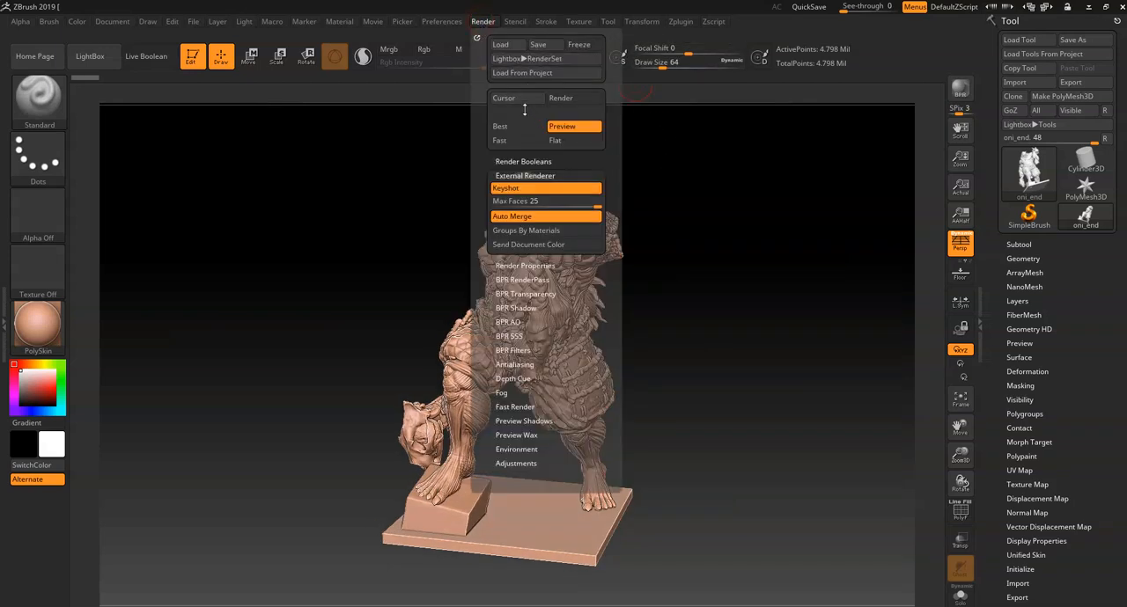
left_click(510, 126)
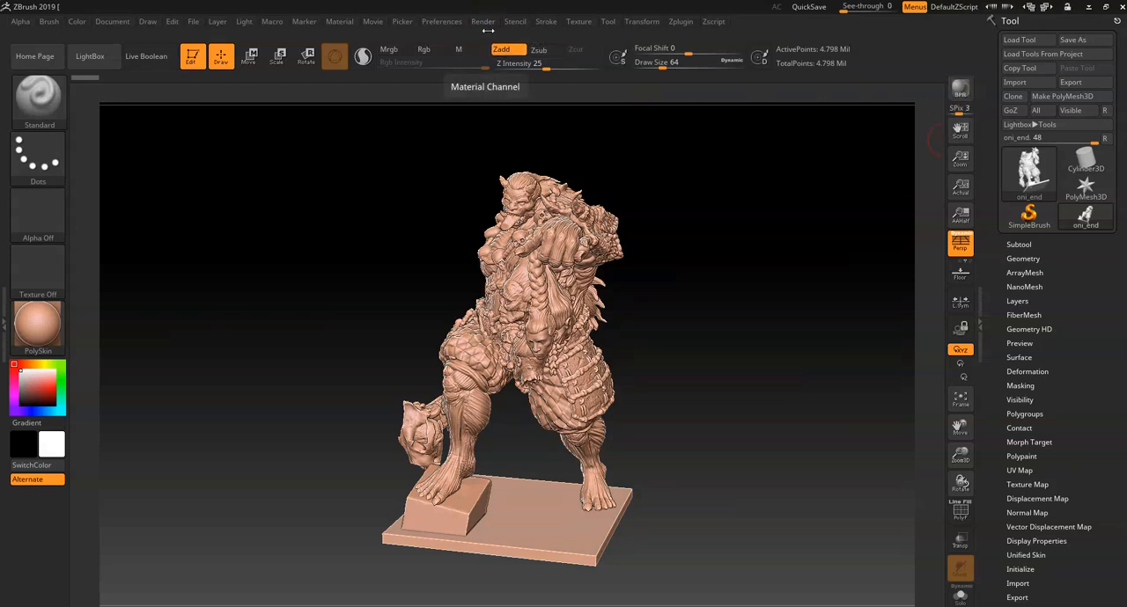
left_click(482, 21)
left_click(556, 129)
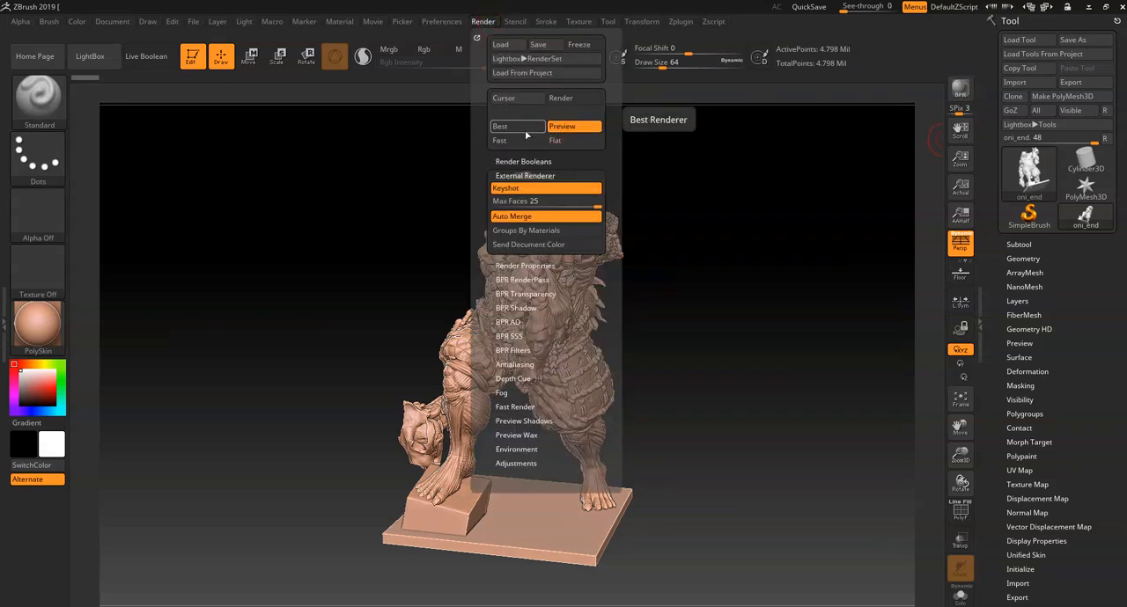
left_click(483, 21)
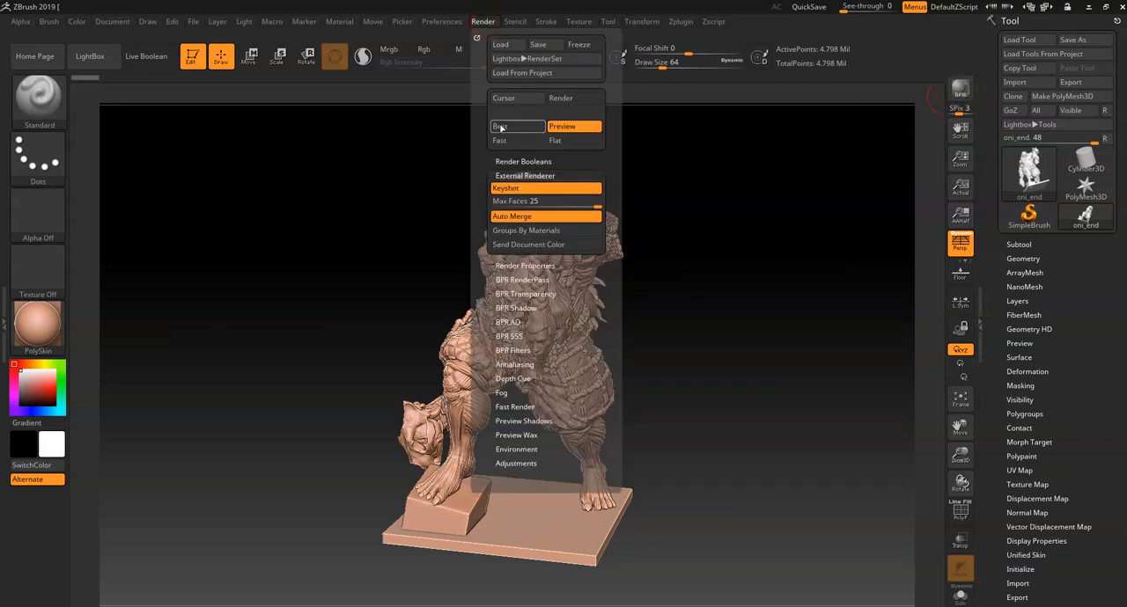
left_click(481, 22)
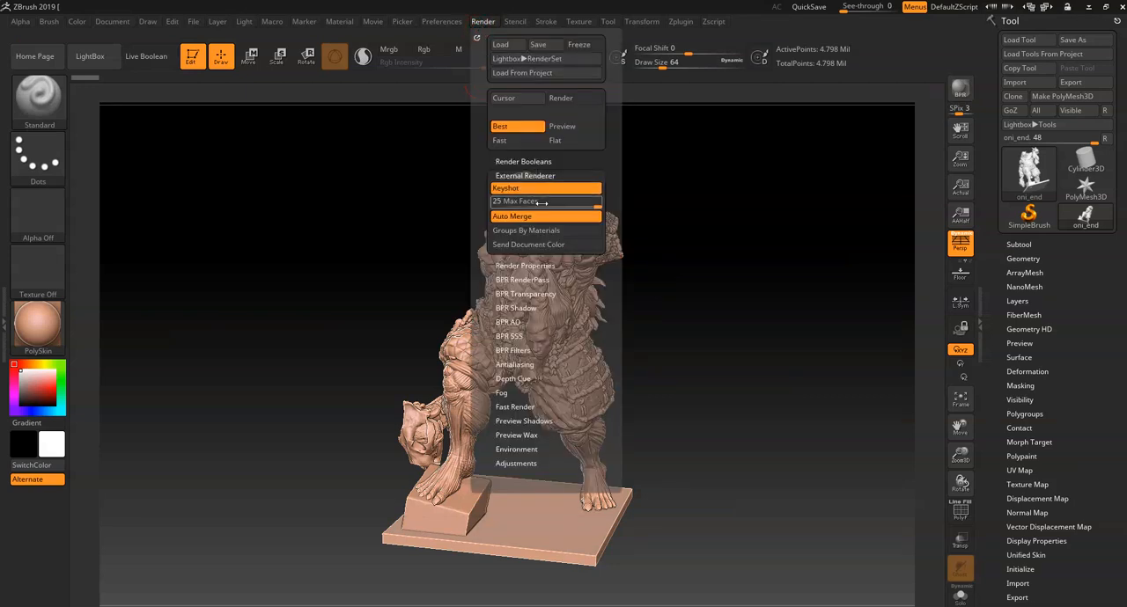
- Expand the BPR render passes and try to export the composite image of the most recent render
left_click(520, 176)
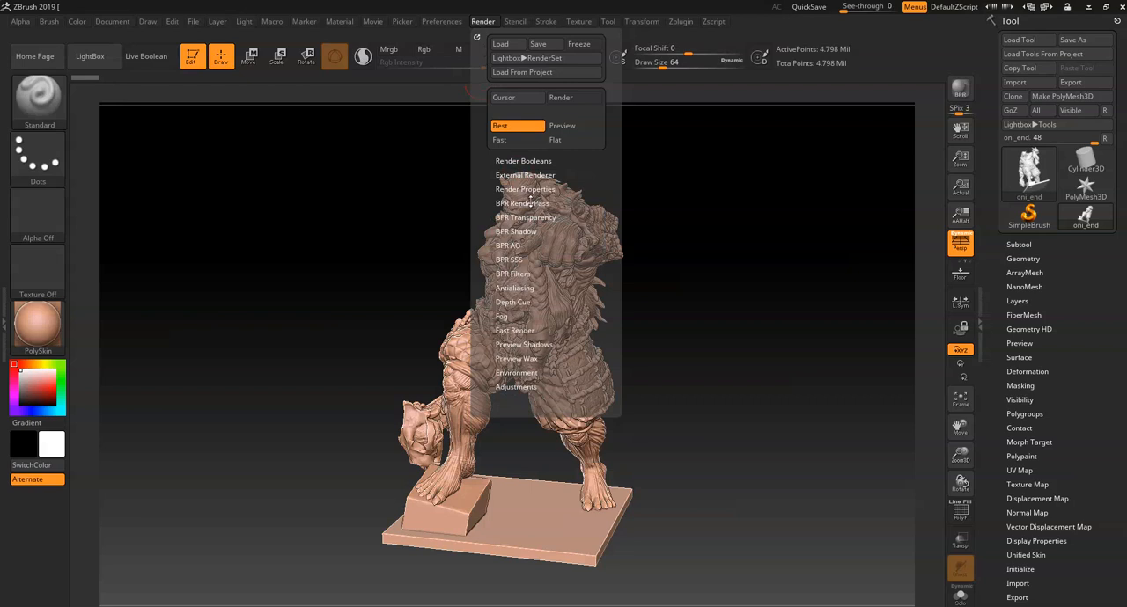
left_click(528, 201)
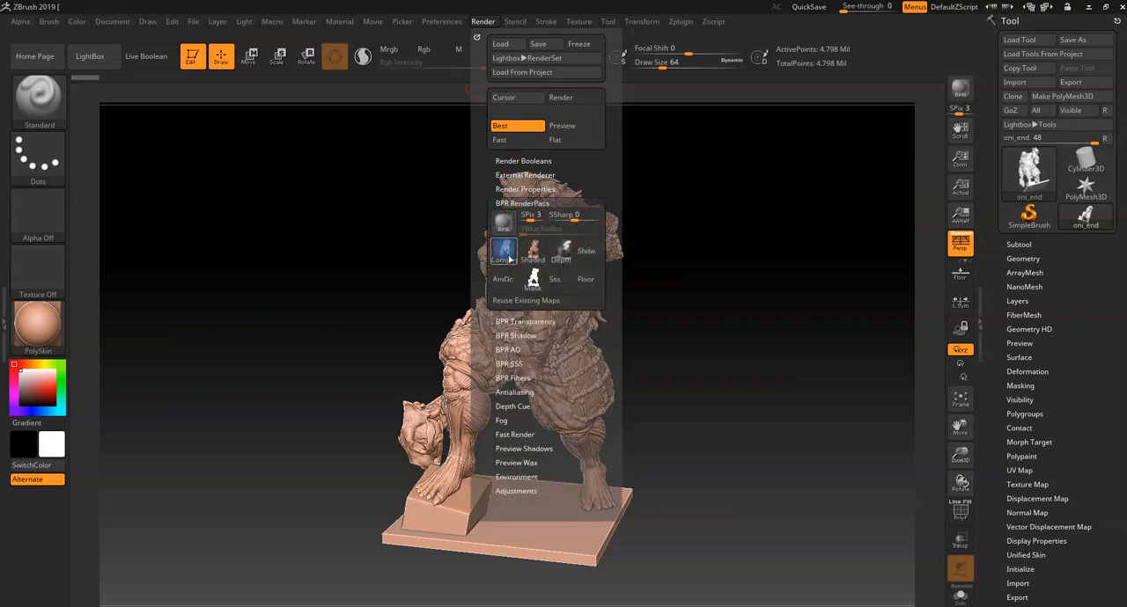
mouse_move(506, 254)
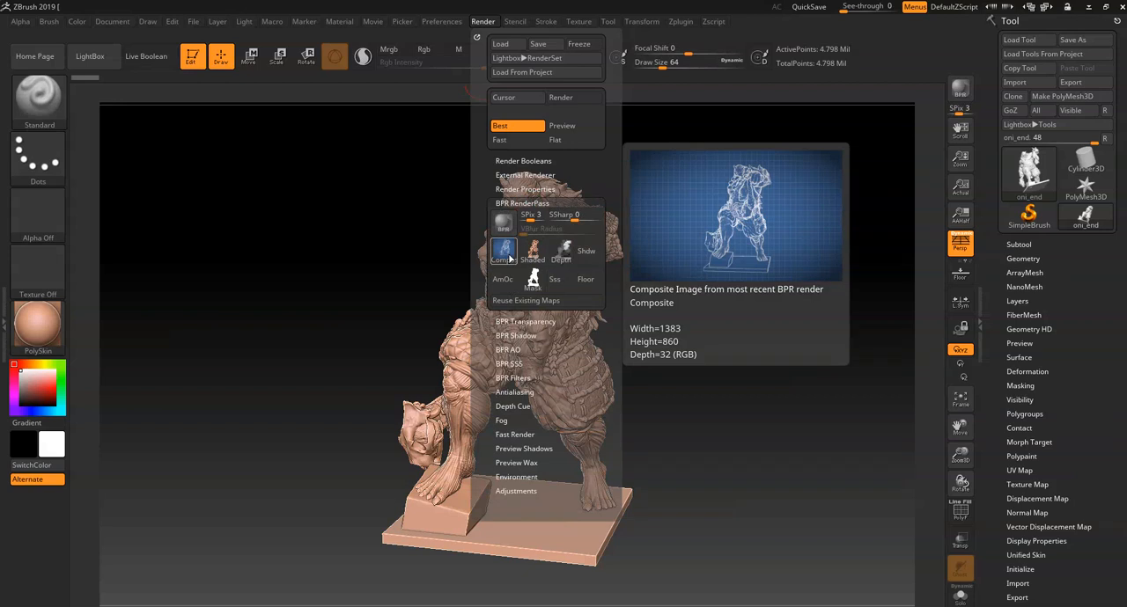
left_click(508, 258)
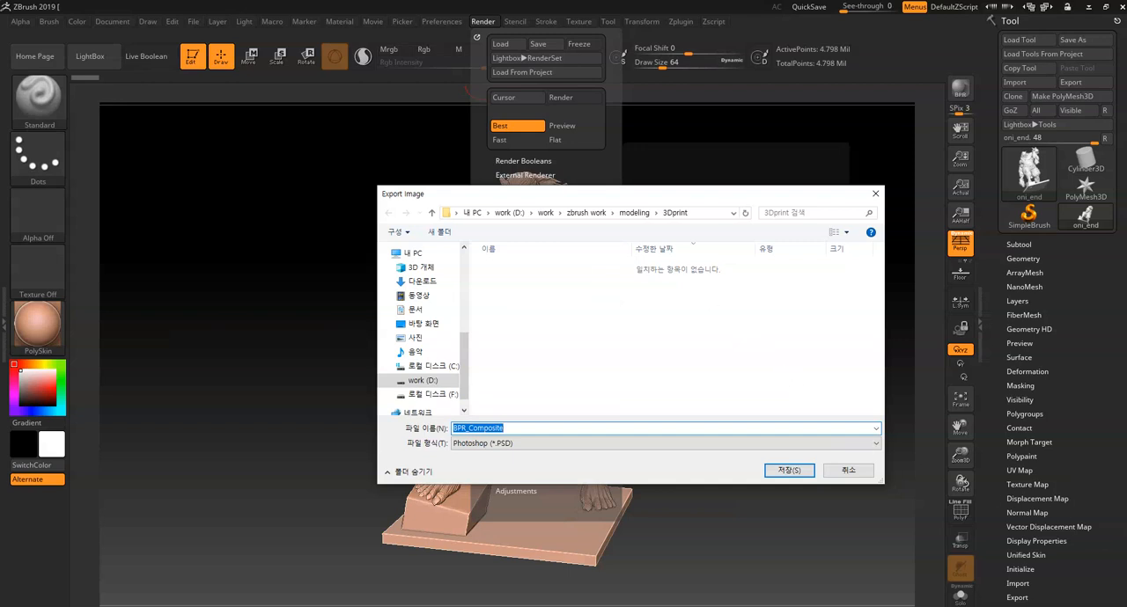
left_click_drag(1126, 425, 687, 425)
left_click(783, 470)
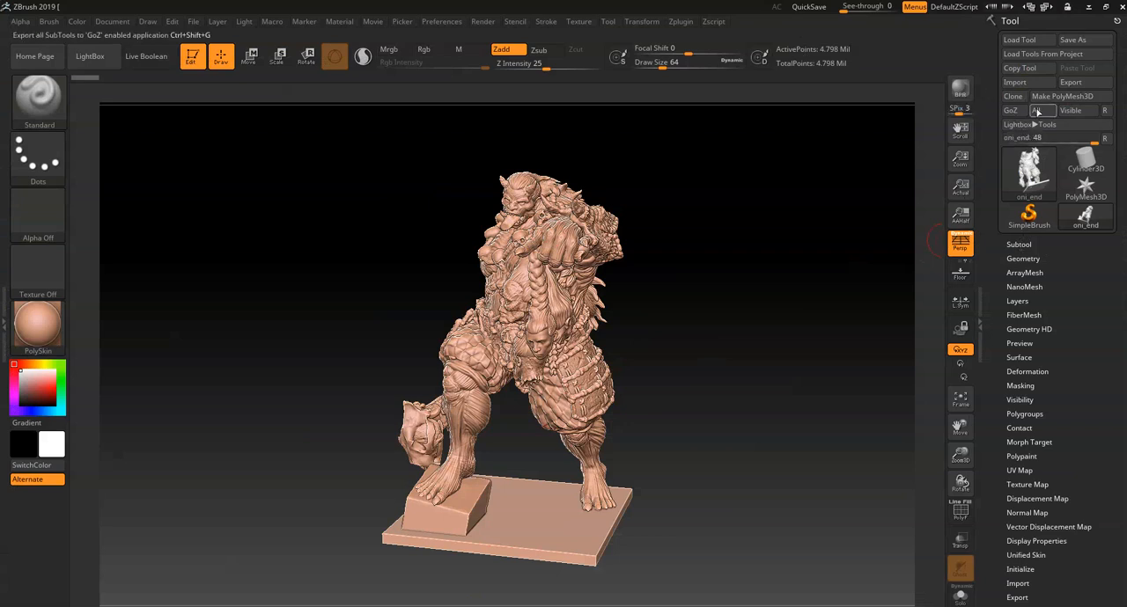
- Turn the oni statue around to inspect its back, and bring it to a full front view
mouse_move(731, 305)
left_mouse_down()
mouse_move(790, 321)
mouse_move(808, 346)
mouse_move(630, 352)
left_mouse_up()
left_click_drag(755, 405, 658, 401)
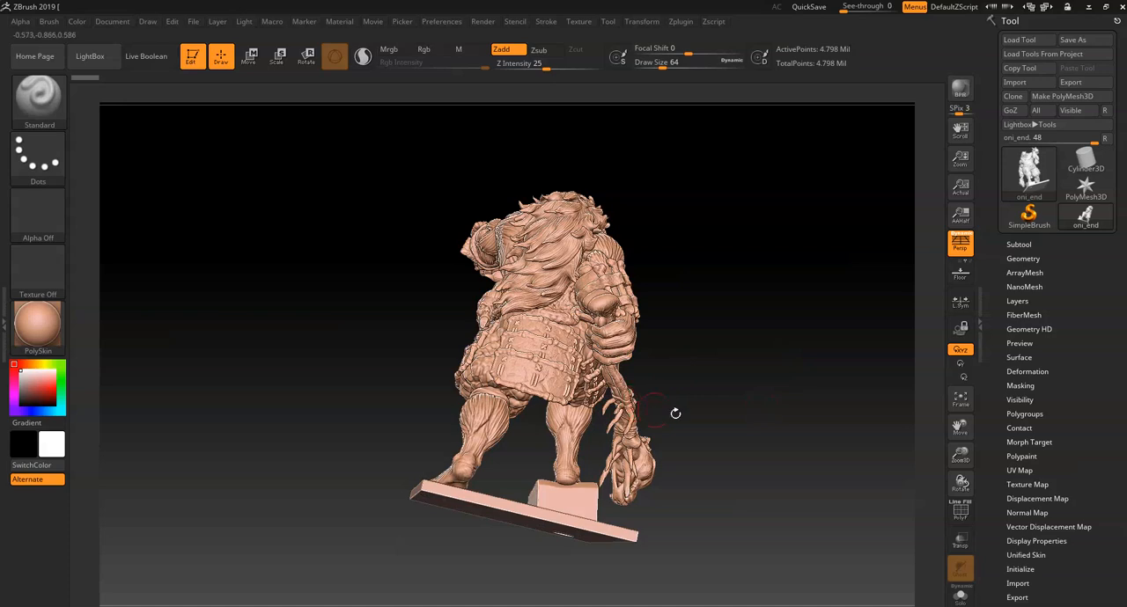
mouse_move(931, 483)
left_mouse_down()
mouse_move(785, 444)
mouse_move(747, 456)
mouse_move(731, 416)
mouse_move(711, 461)
mouse_move(719, 388)
mouse_move(728, 405)
left_mouse_up()
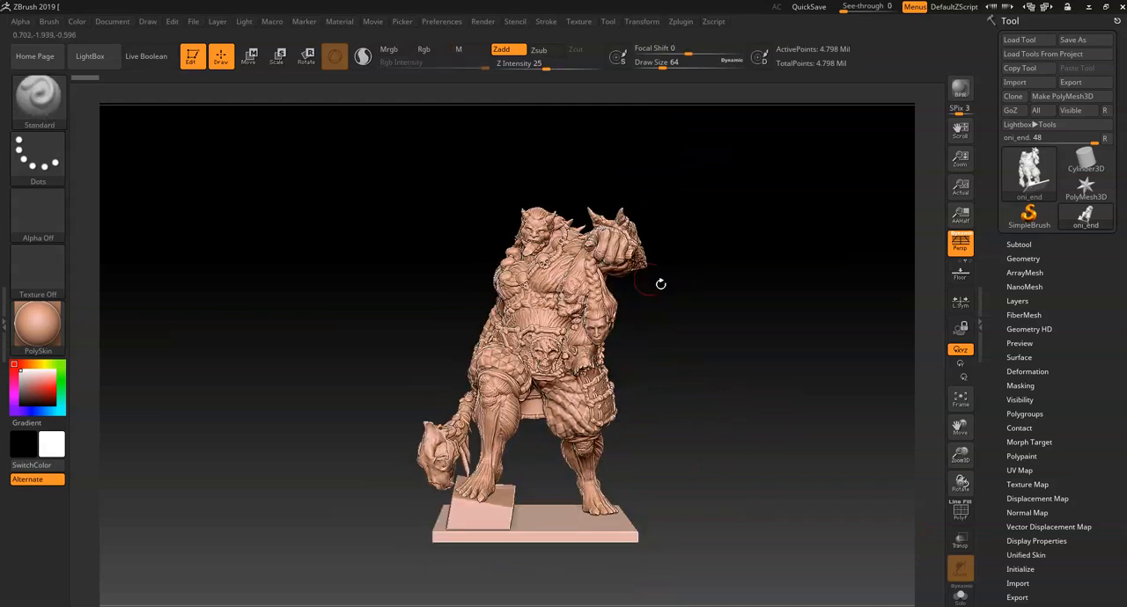
- Try the SkinShade4 material on the oni statue and switch back to PolySkin
left_click(37, 324)
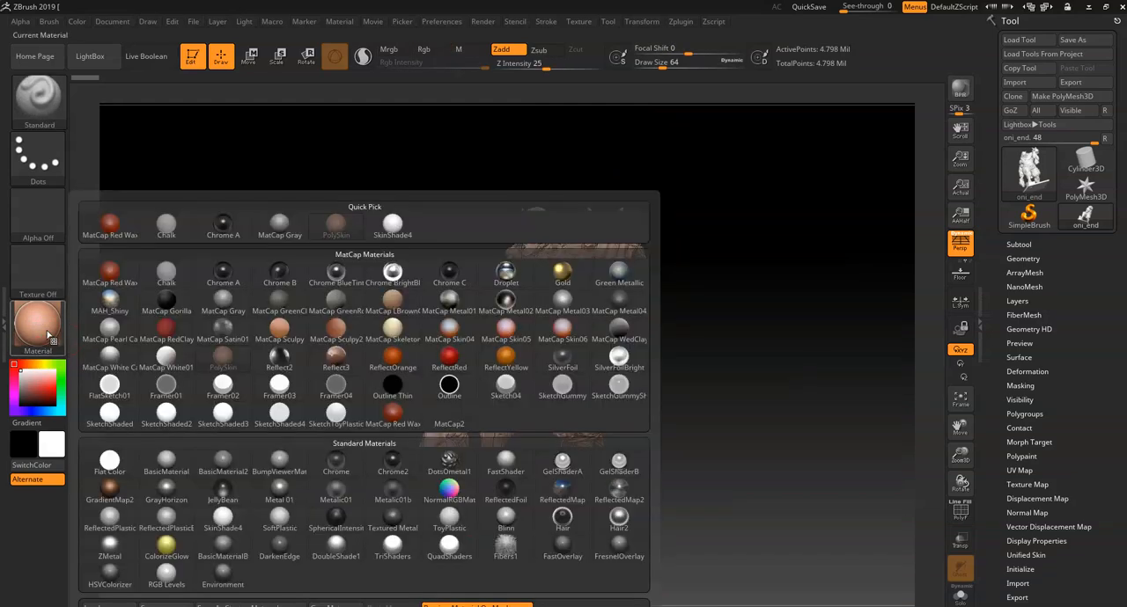
left_click(227, 529)
left_click_drag(678, 408, 735, 442)
left_click(61, 319)
left_click(223, 357)
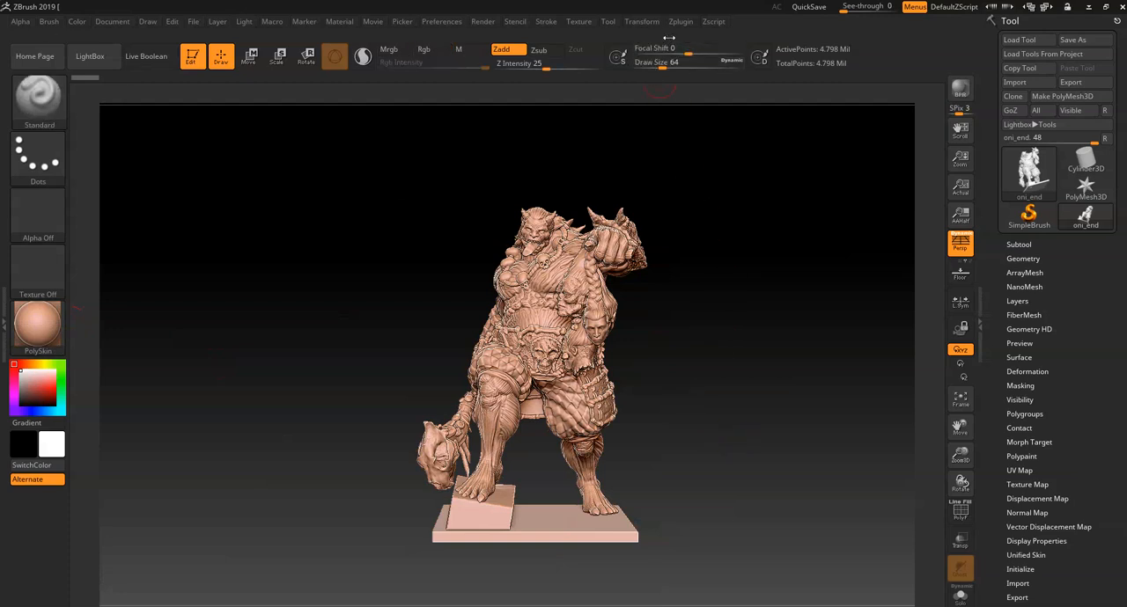
- Render the front view of the oni statue with BPR and with the Best renderer
key("shift+r")
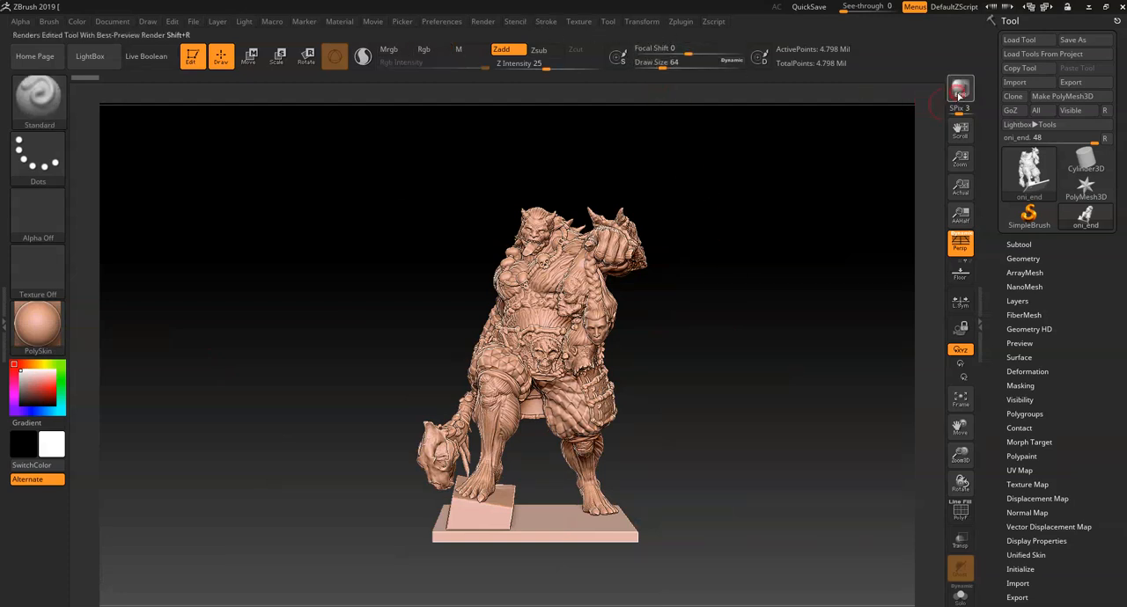
left_click(483, 21)
left_click(510, 128)
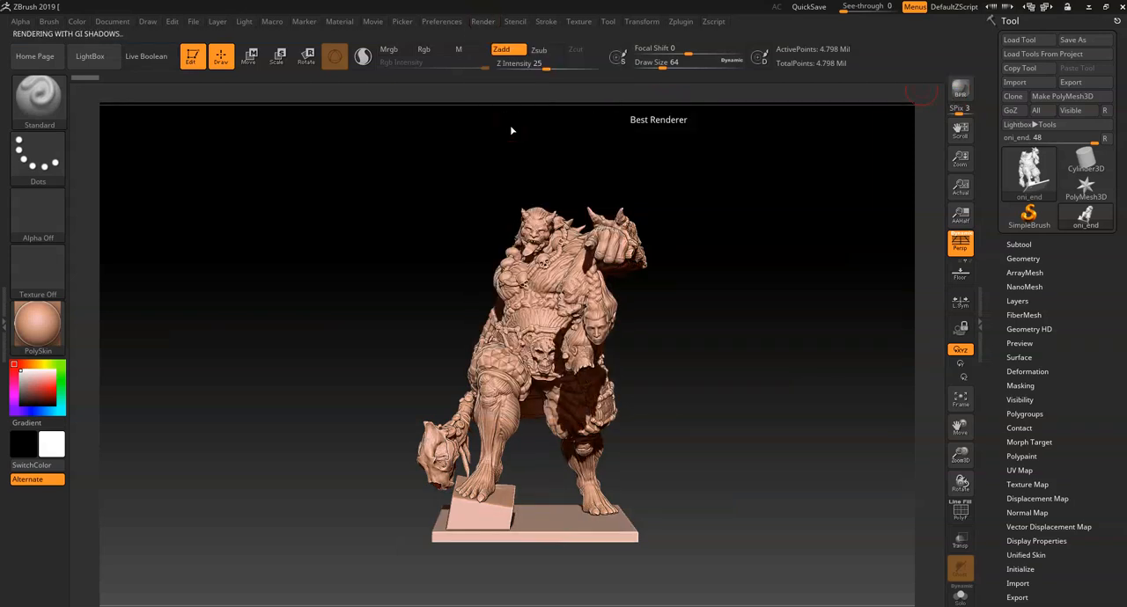
- Export the composite render pass of the oni statue as a PNG named BPR_Composite, and check the saved image
left_click(483, 22)
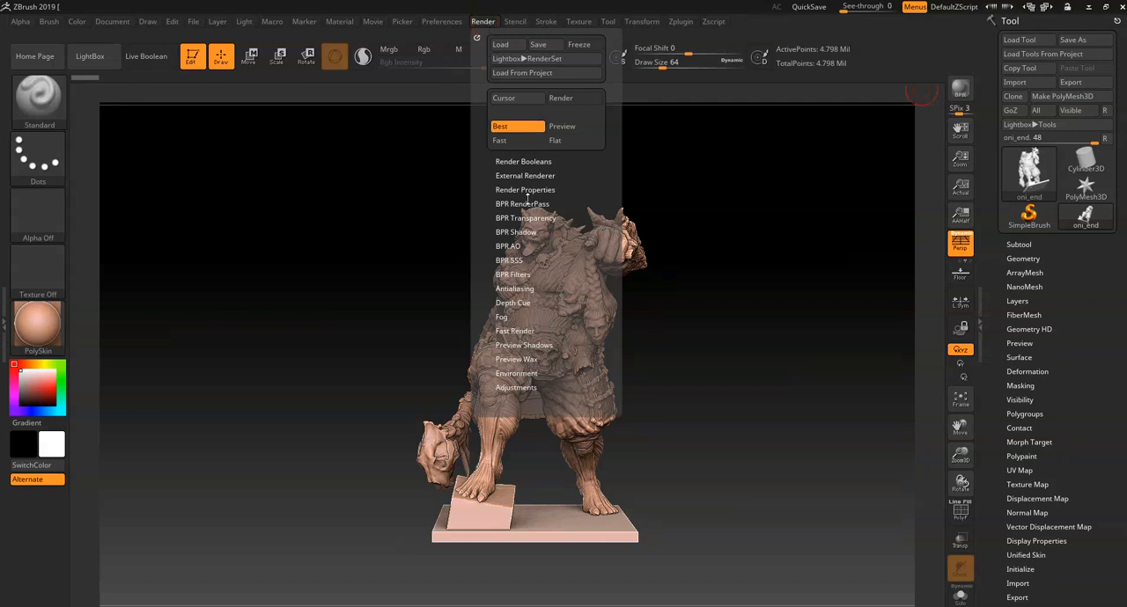
left_click(525, 205)
mouse_move(509, 252)
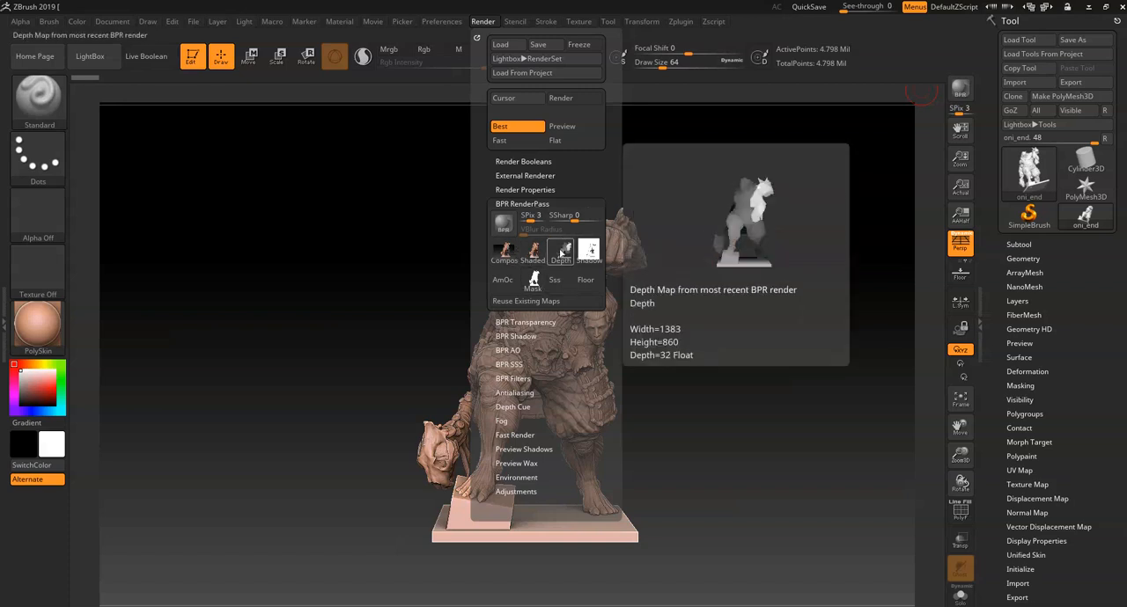
mouse_move(576, 254)
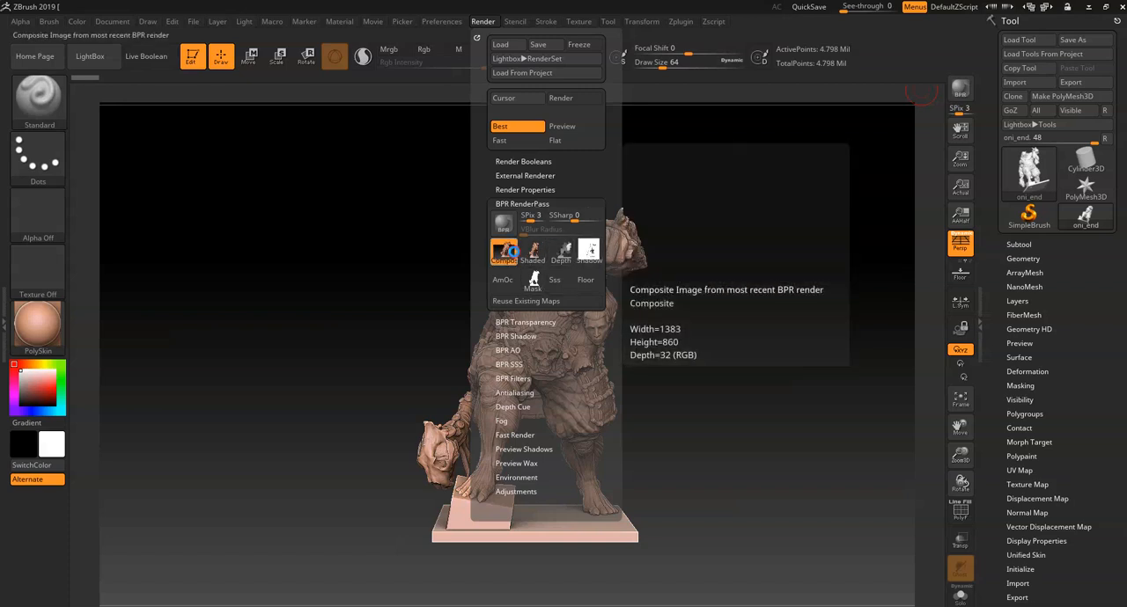
left_click(505, 252)
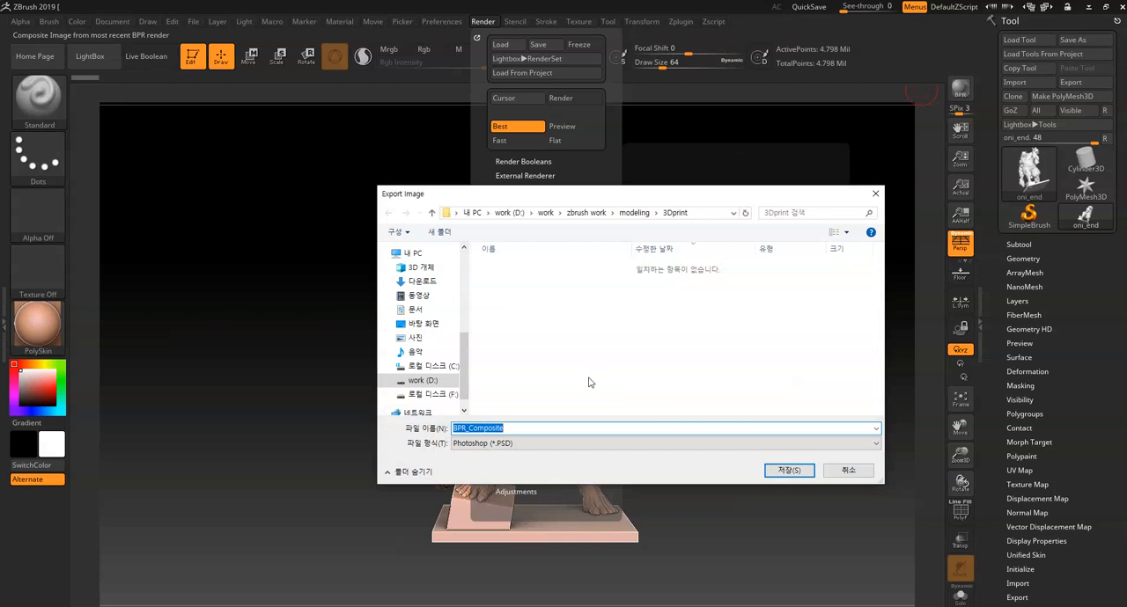
left_click(552, 443)
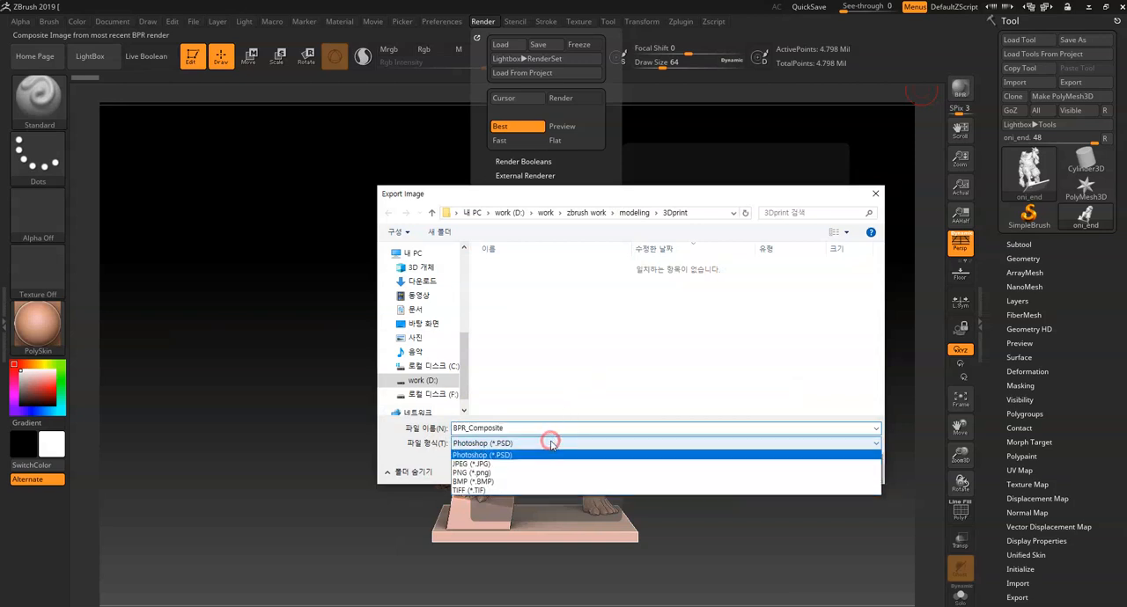
left_click(538, 475)
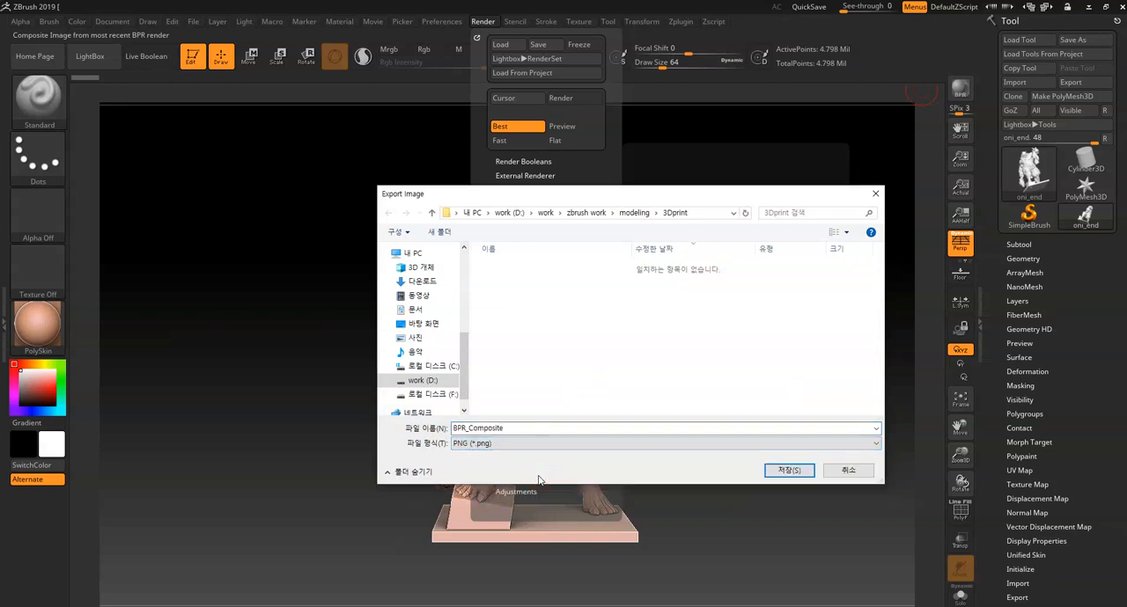
double_click(557, 428)
left_click(631, 429)
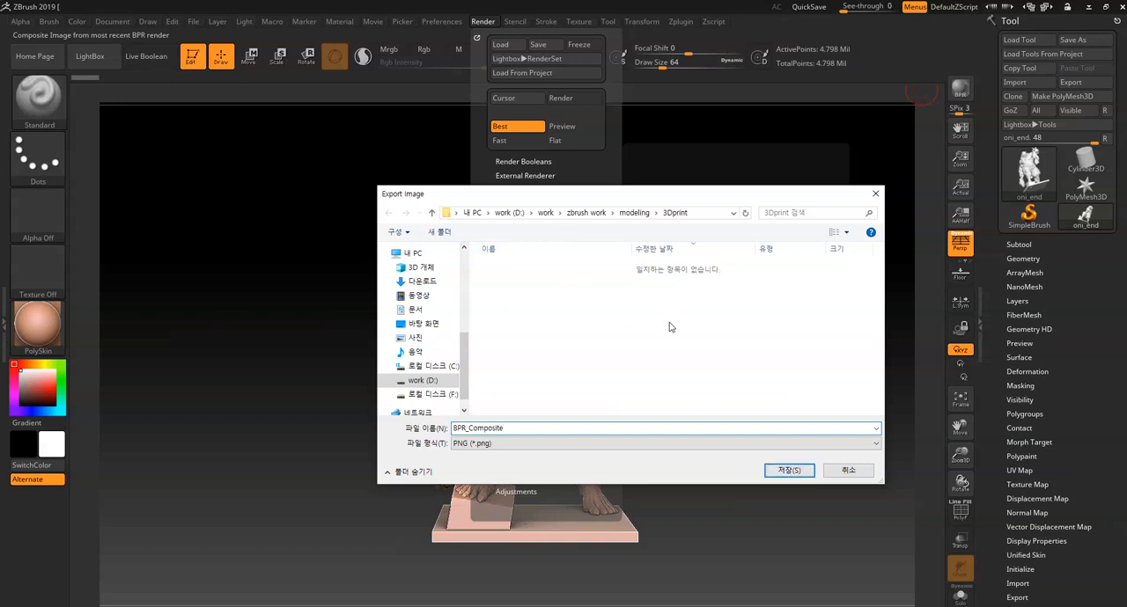
left_click(786, 470)
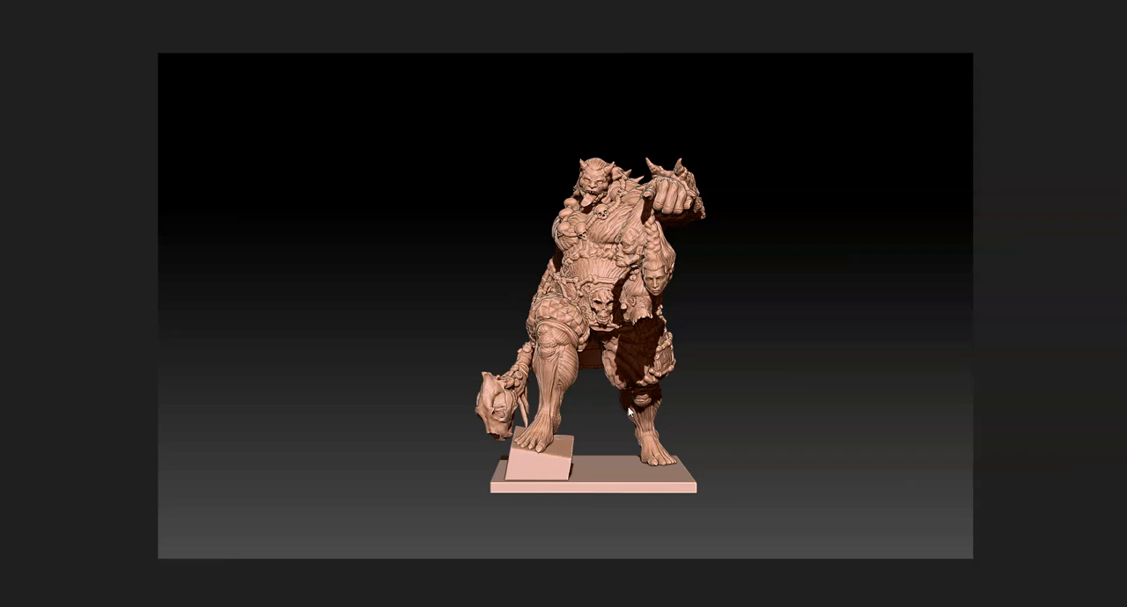
left_click(1107, 13)
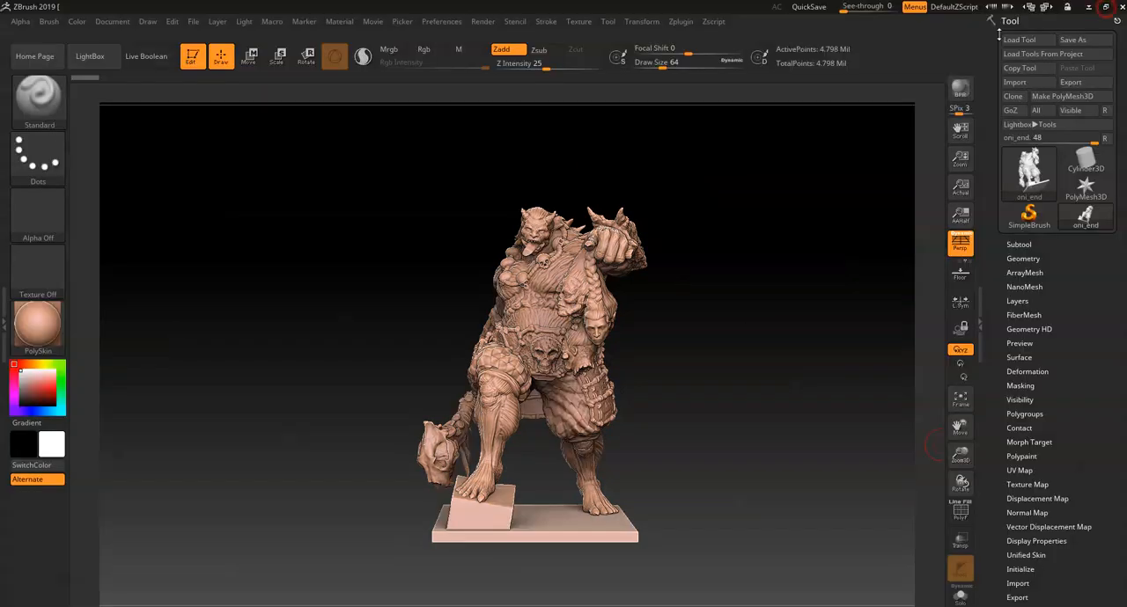
- Review the available BPR render passes of the oni statue, including the shaded, shadow, SSS and floor maps
left_click(484, 22)
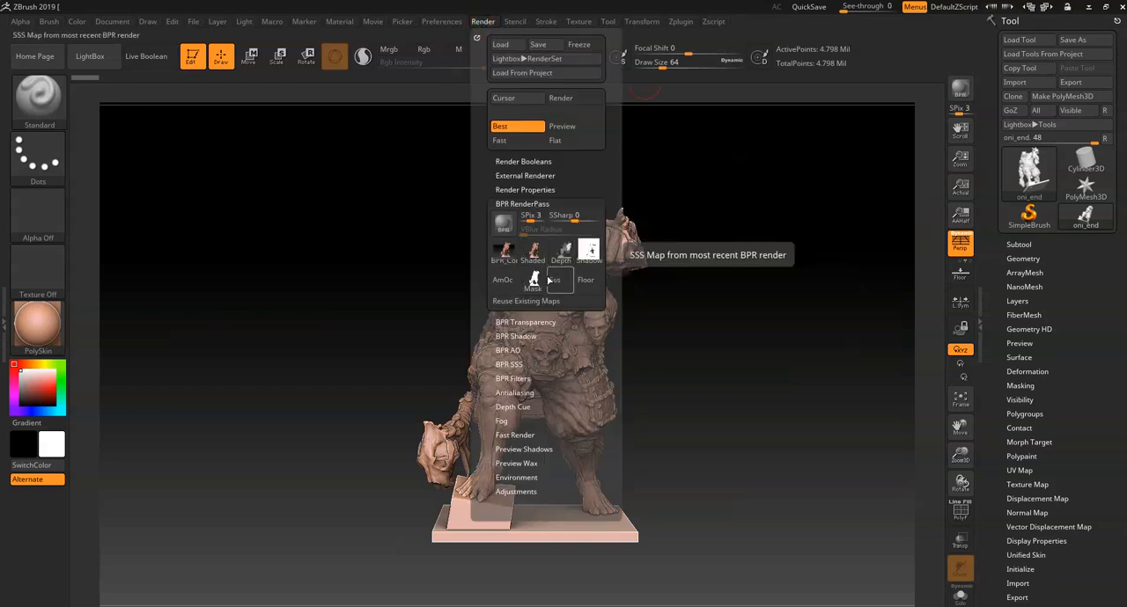
mouse_move(577, 256)
mouse_move(515, 257)
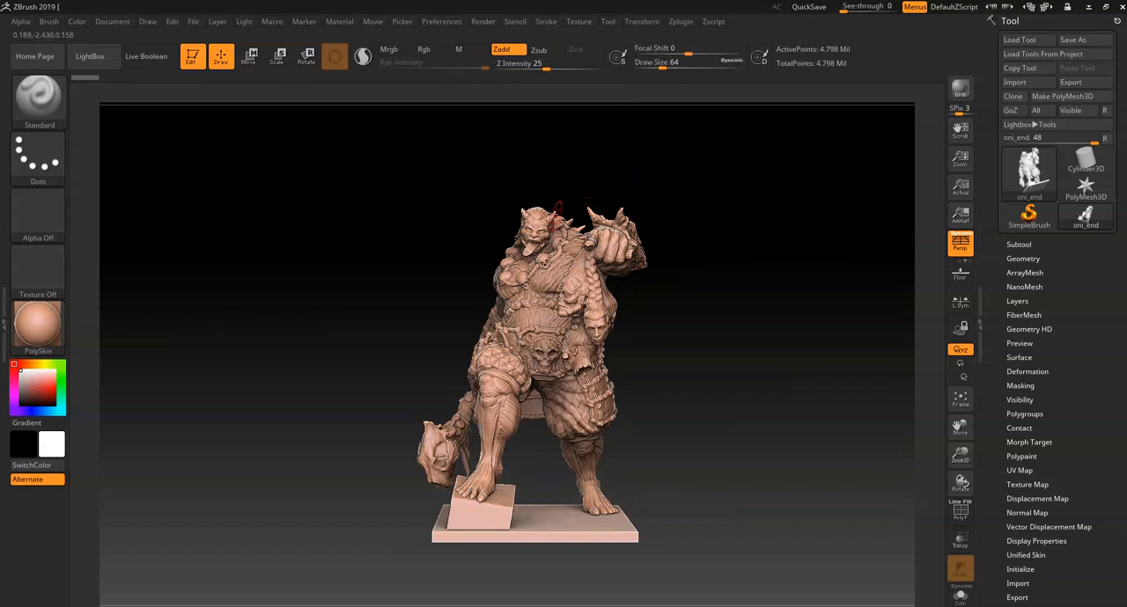
left_click(682, 22)
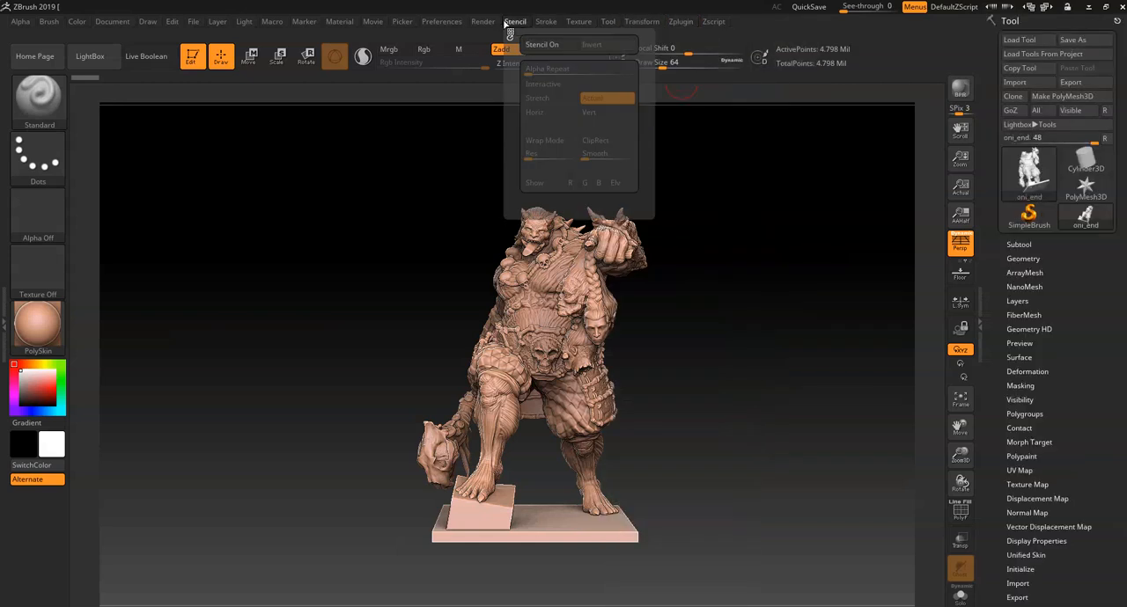
mouse_move(483, 23)
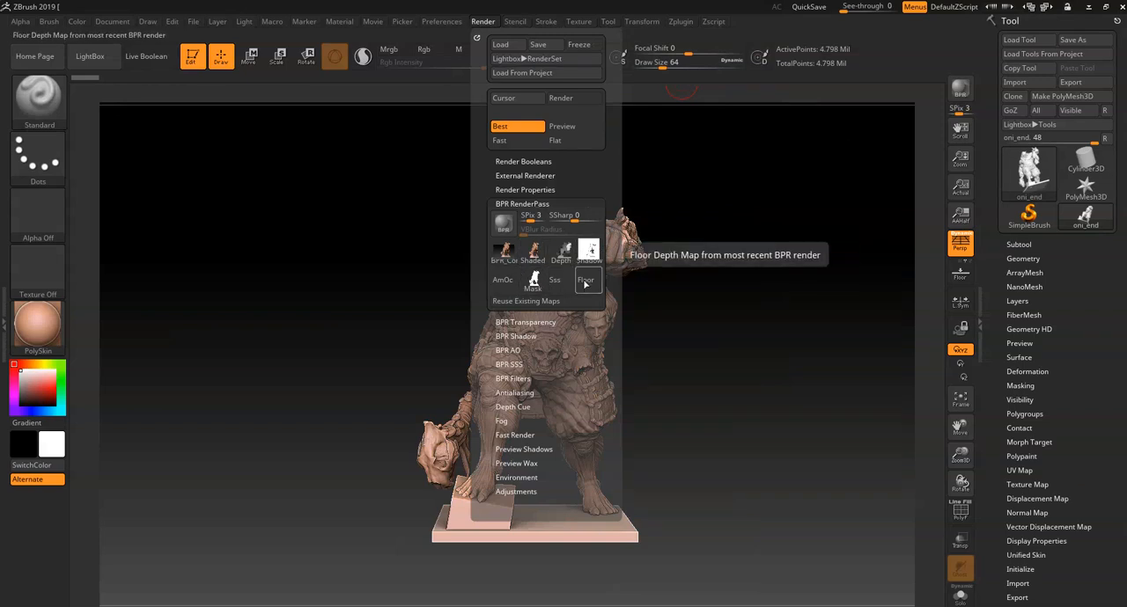
- Send the Albedo, Best, BPR, Depth, Mask, Shadow and Spec render passes to Photoshop CC, and allow the script to run
mouse_move(684, 26)
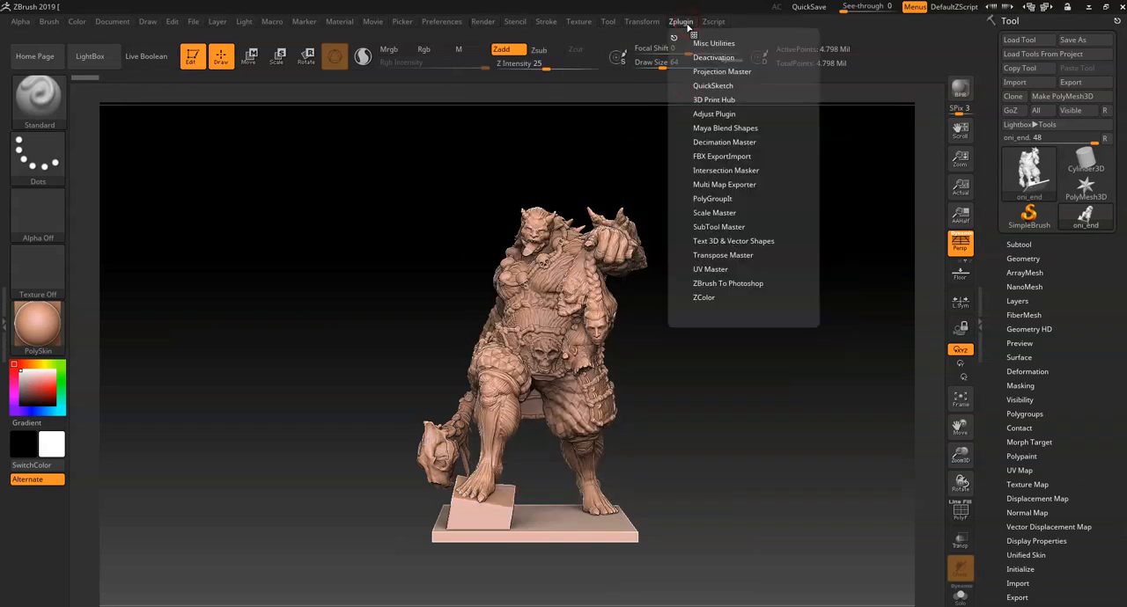
left_click(737, 186)
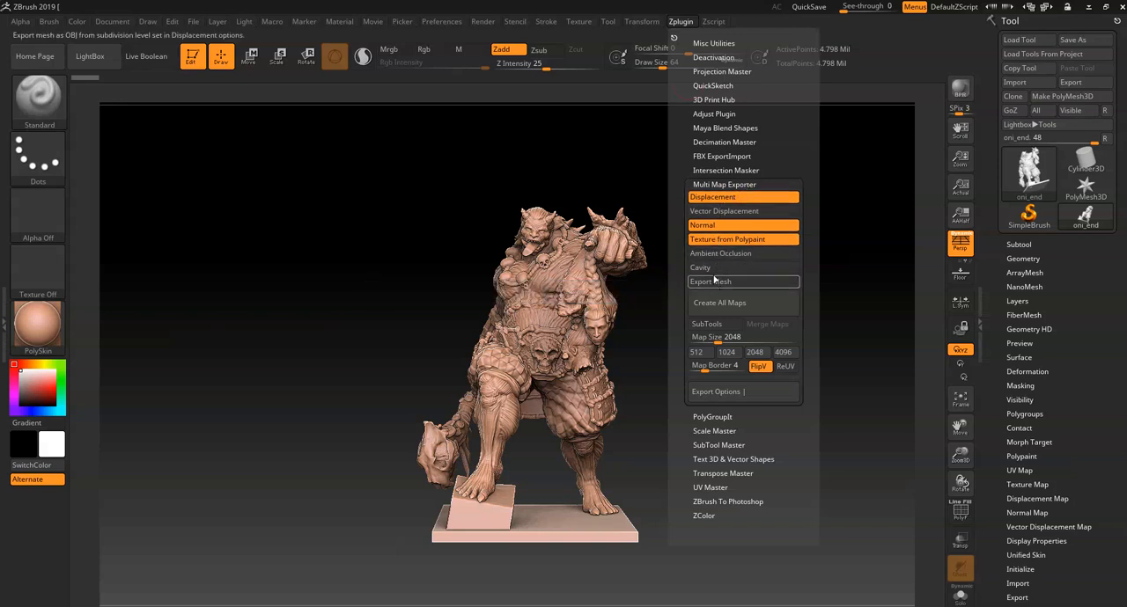
left_click(745, 183)
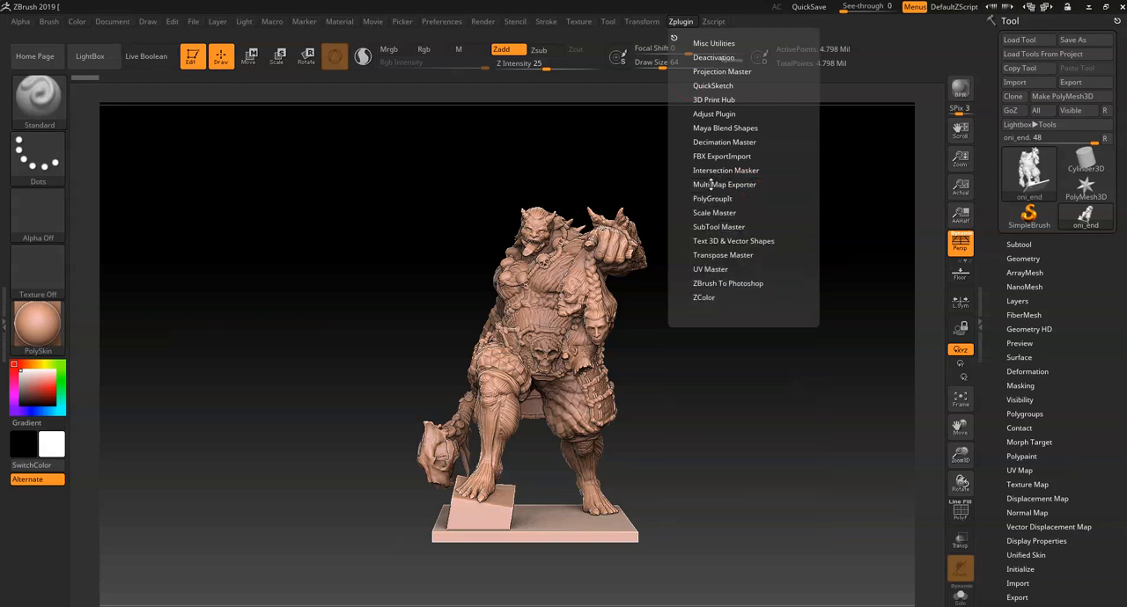
left_click(727, 284)
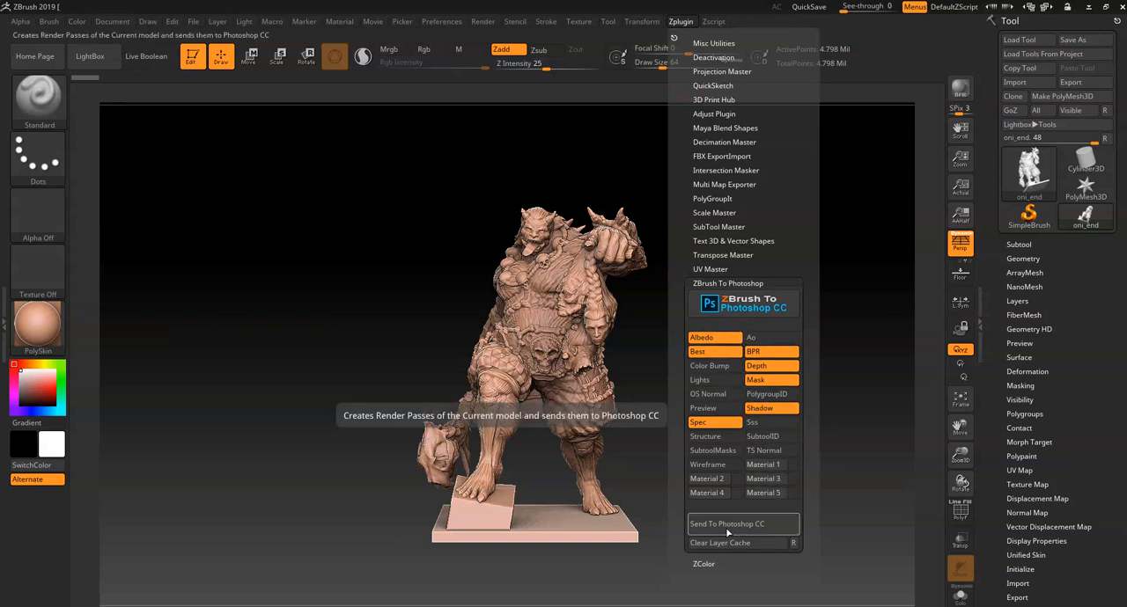
left_click(727, 525)
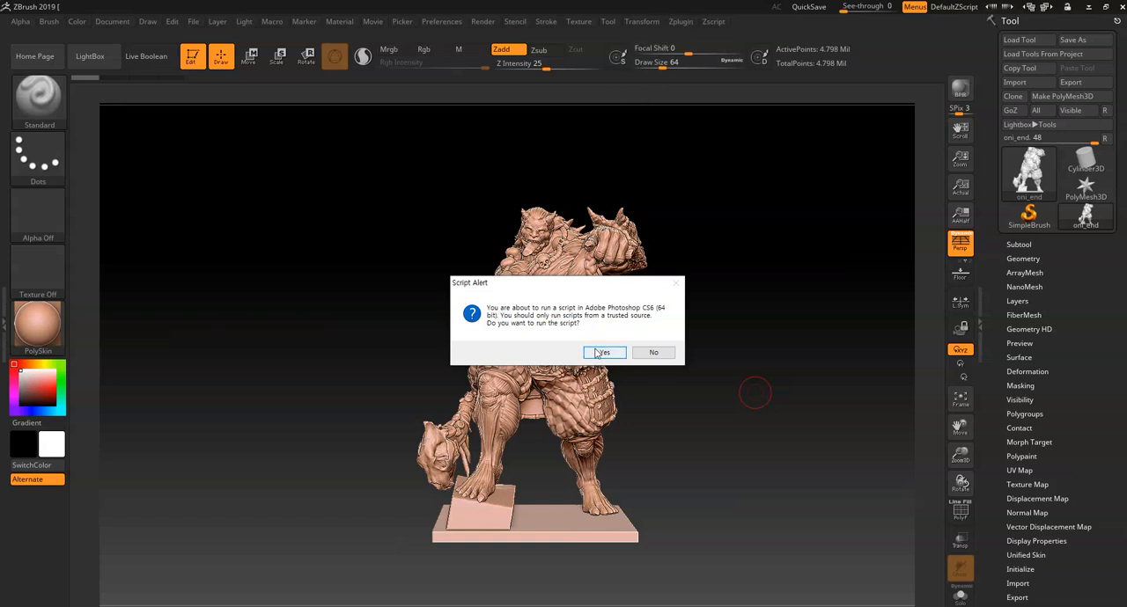
left_click(602, 352)
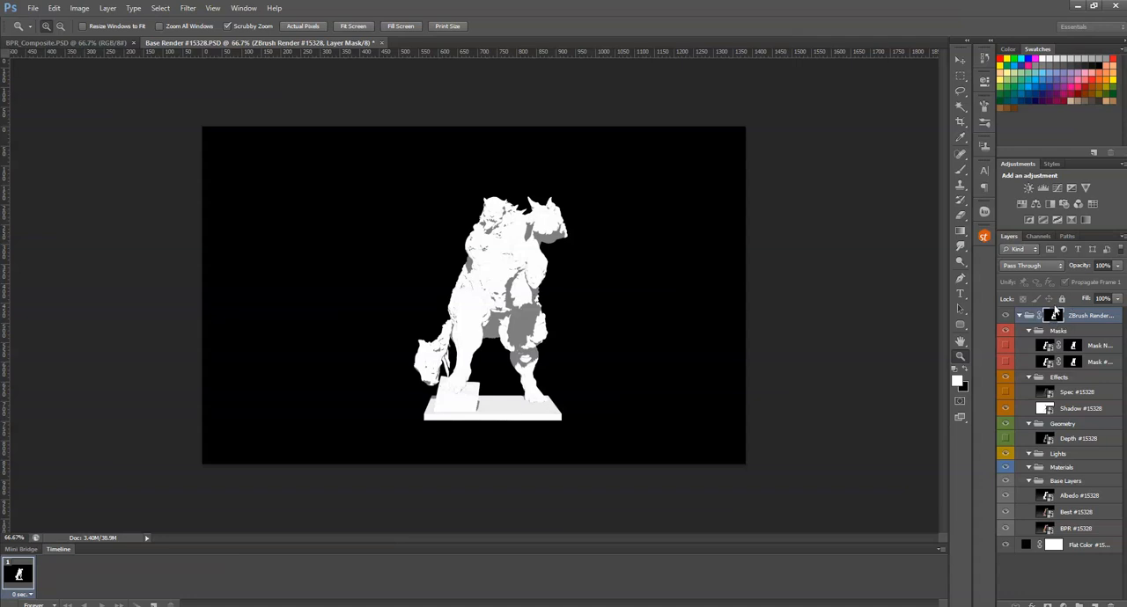
- Hide the Masks, Effects, Geometry, Lights and Materials groups inside the ZBrush Render group
left_click(1006, 317)
left_click(1006, 318)
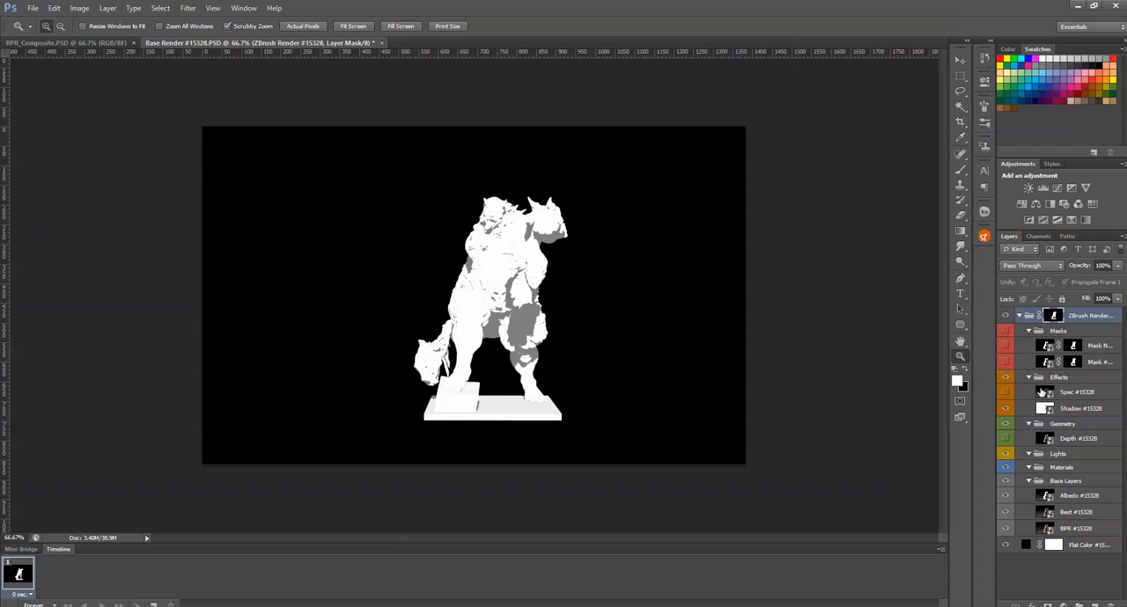
left_click(1004, 377)
left_click(1005, 377)
left_click(1005, 380)
left_click(1005, 380)
left_click(1006, 407)
left_click(1006, 403)
left_click(1005, 379)
left_click(1006, 408)
left_click(1006, 378)
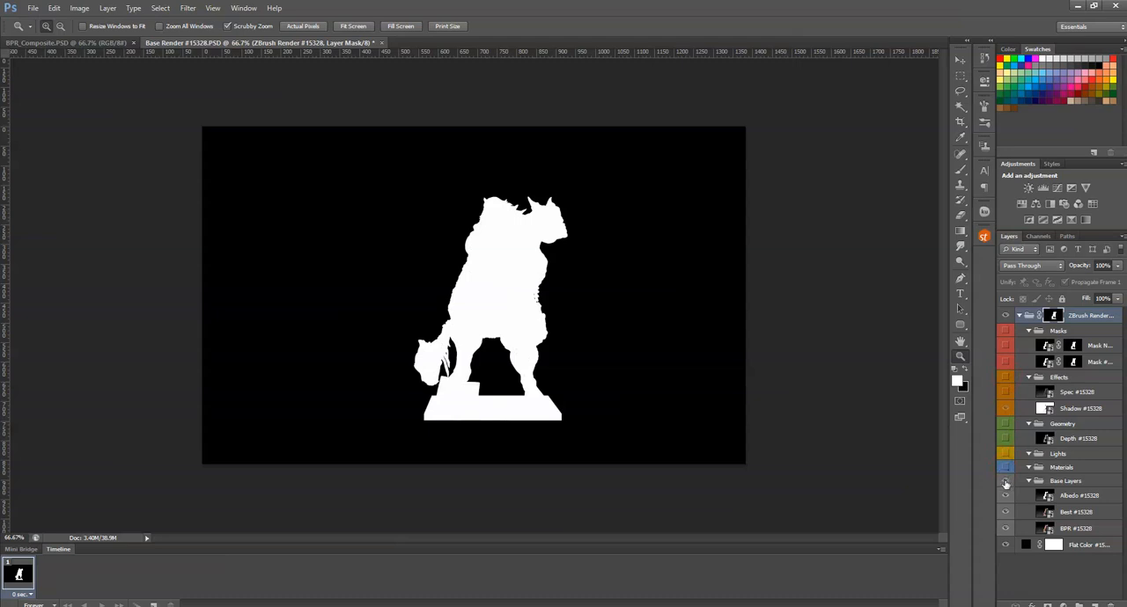
- Hide the Albedo layer of the Base Layers group, and show the Depth layer of the Geometry group
left_click(1005, 482)
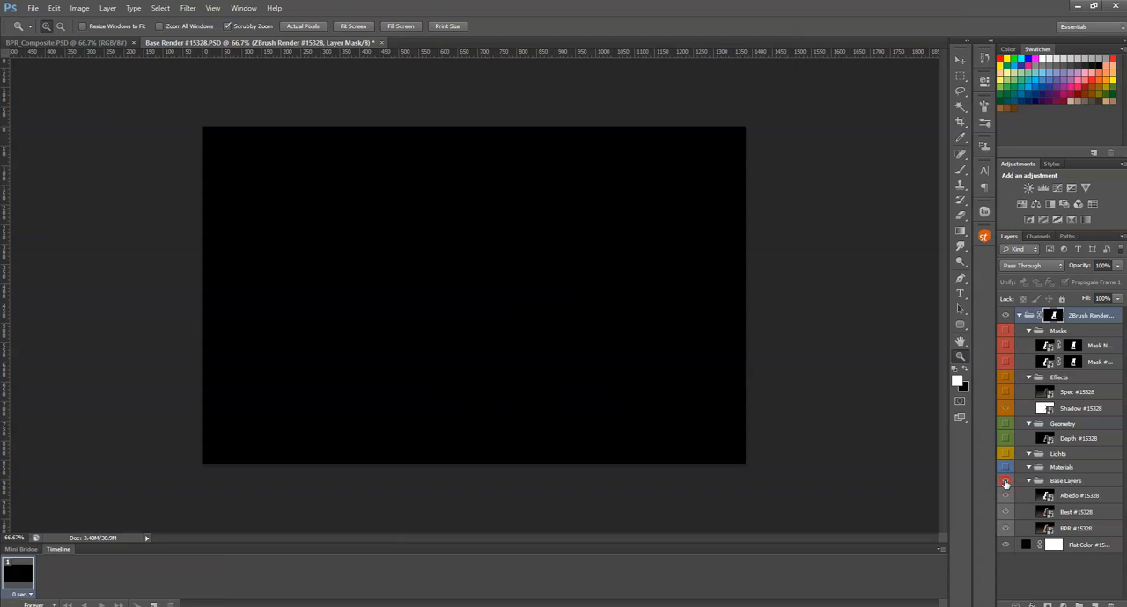
left_click(1005, 482)
left_click(1008, 499)
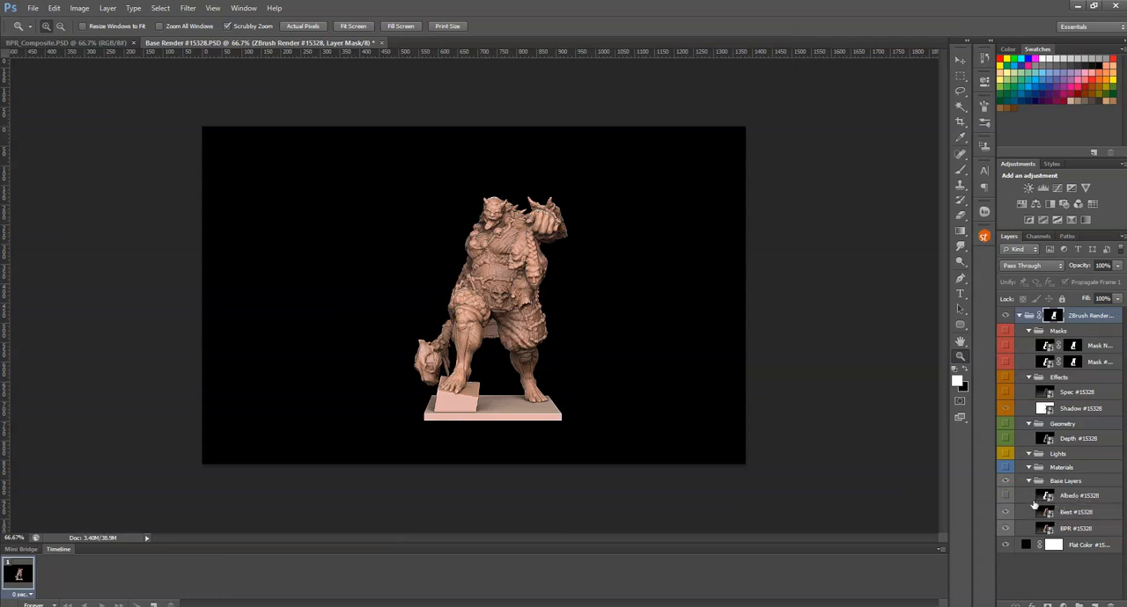
left_click(1006, 496)
left_click(1005, 500)
left_click(1028, 454)
left_click(1005, 439)
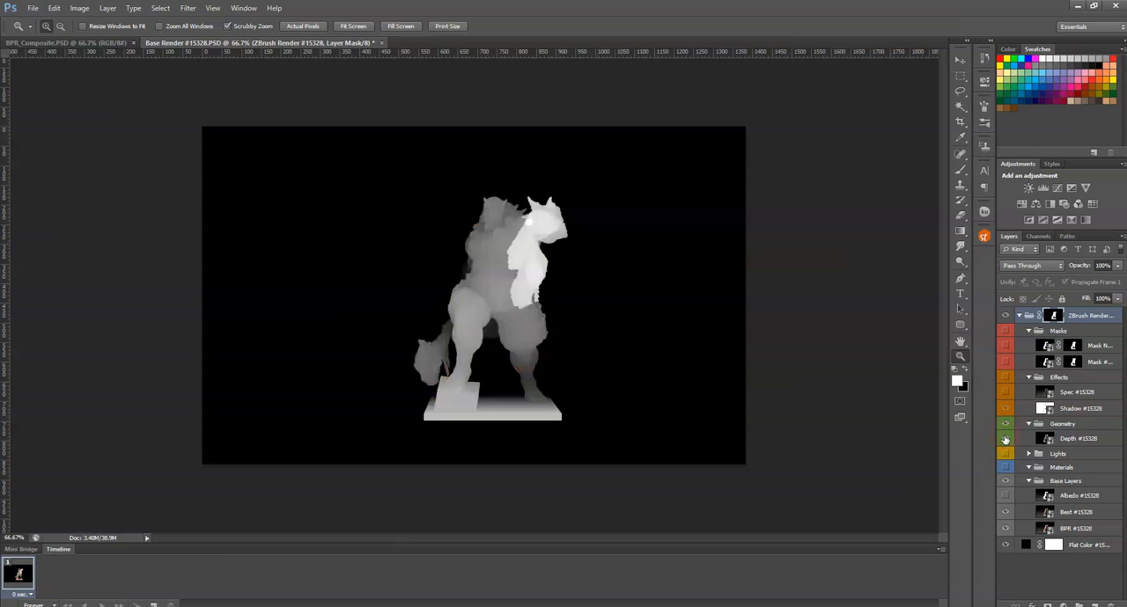
- Try Multiply and Pass Through as the ZBrush Render group's blend mode, and set it to Normal
left_click(1035, 265)
left_click(1036, 334)
left_click(1005, 498)
left_click(1059, 441)
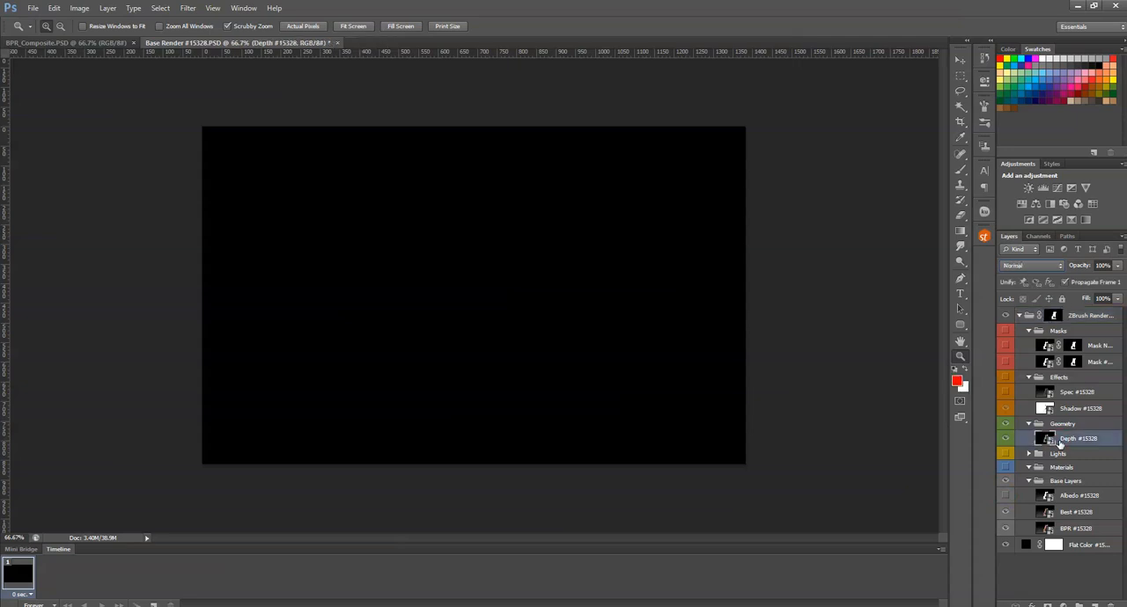
left_click(1057, 317)
left_click(1042, 265)
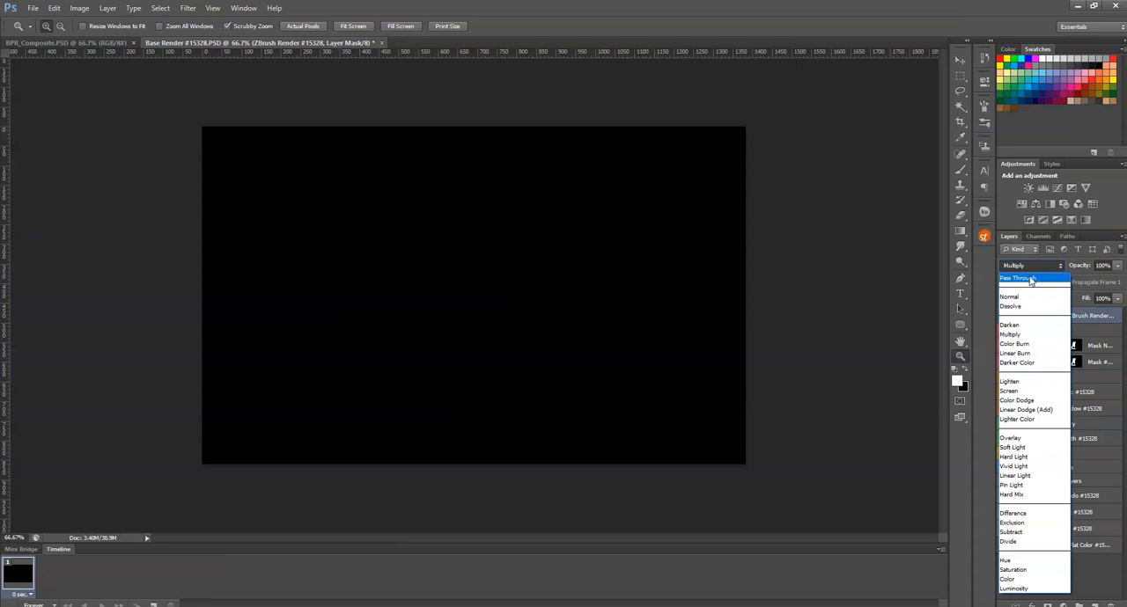
left_click(1010, 298)
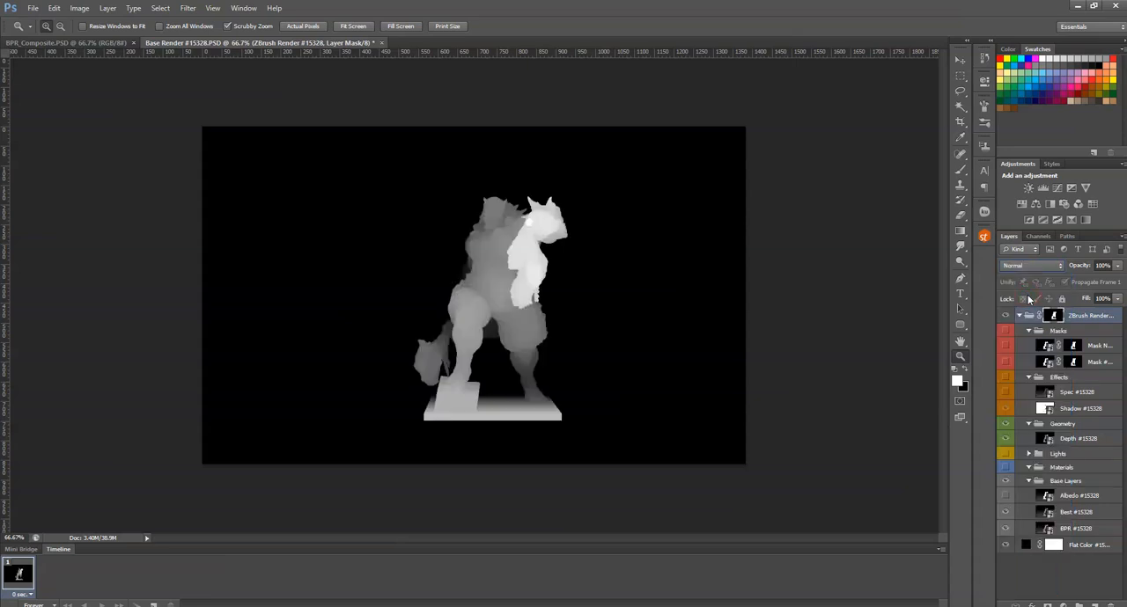
left_click(1032, 266)
left_click(1029, 281)
left_click(1031, 265)
left_click(1032, 298)
- Set the blend mode of the Depth layer in the Geometry group to Multiply
left_click(1065, 425)
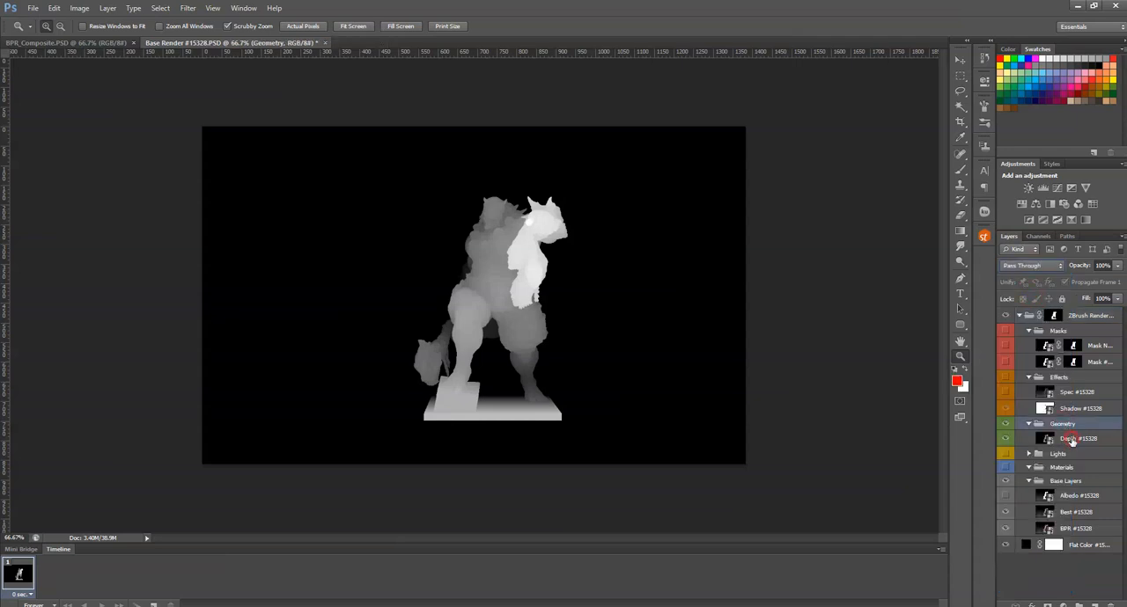
left_click(1072, 435)
left_click(1032, 266)
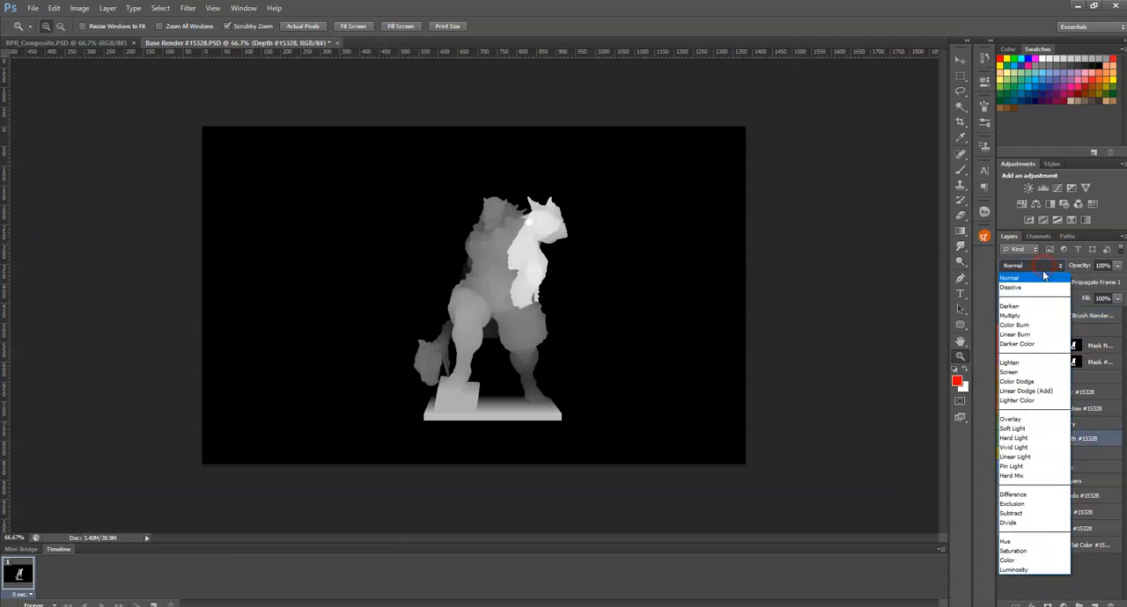
left_click(1027, 317)
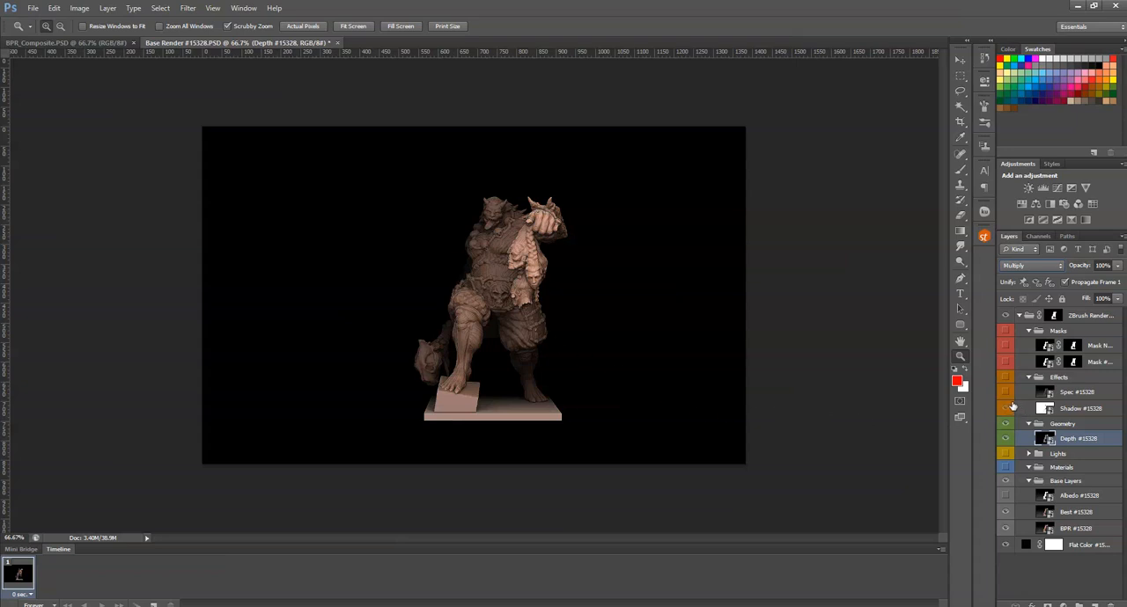
- Show the Shadow and Spec layers of the Effects group, and briefly preview the upper mask layer before inspecting the composite
left_click(1007, 408)
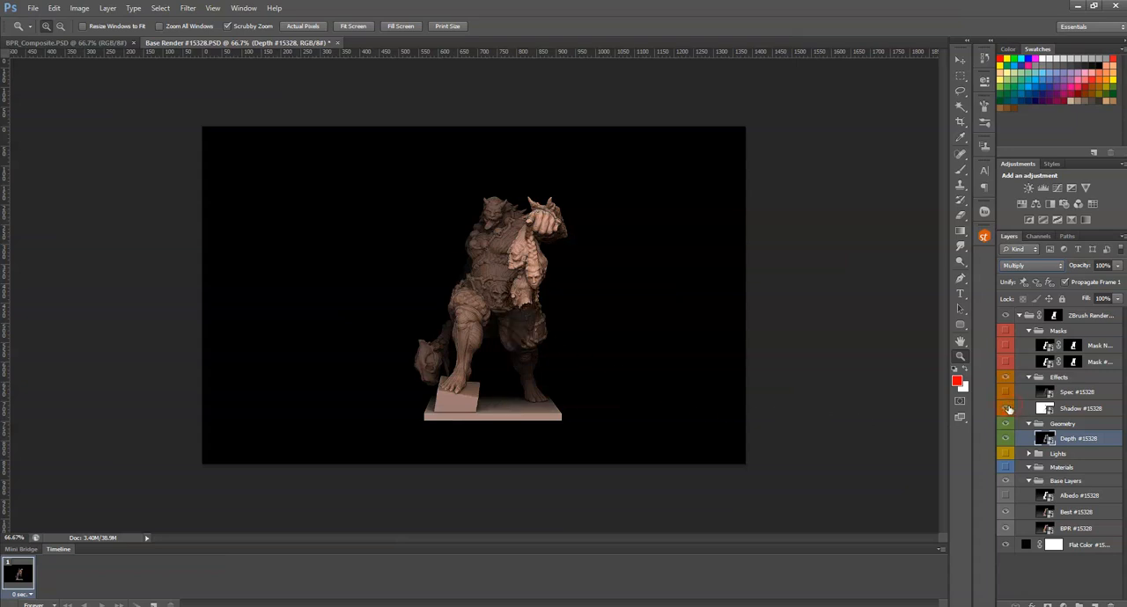
left_click(1005, 393)
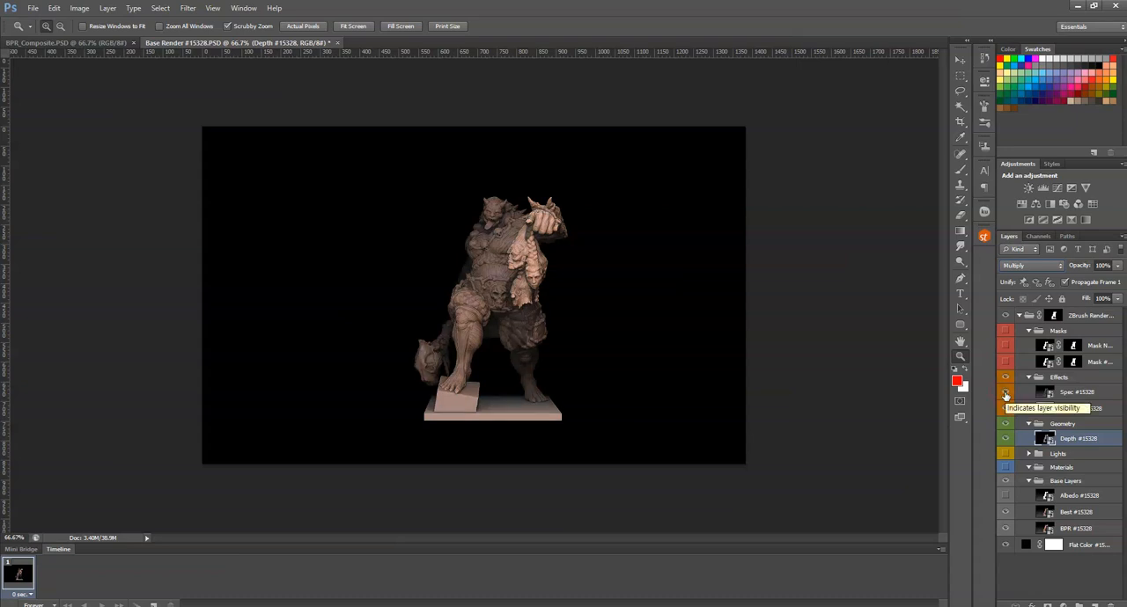
left_click(1005, 347)
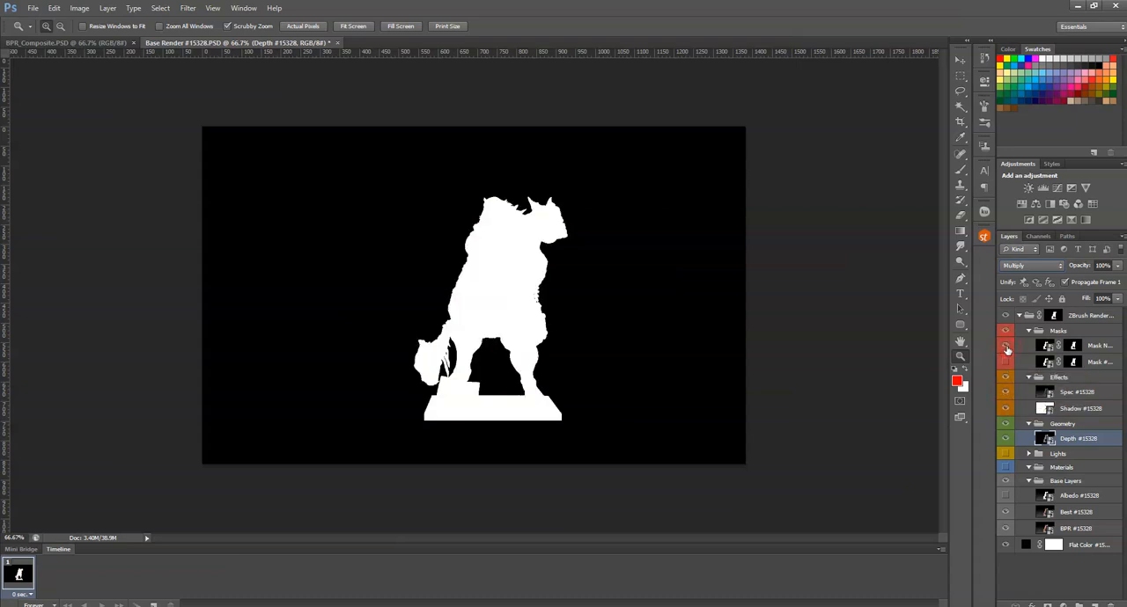
left_click(1005, 346)
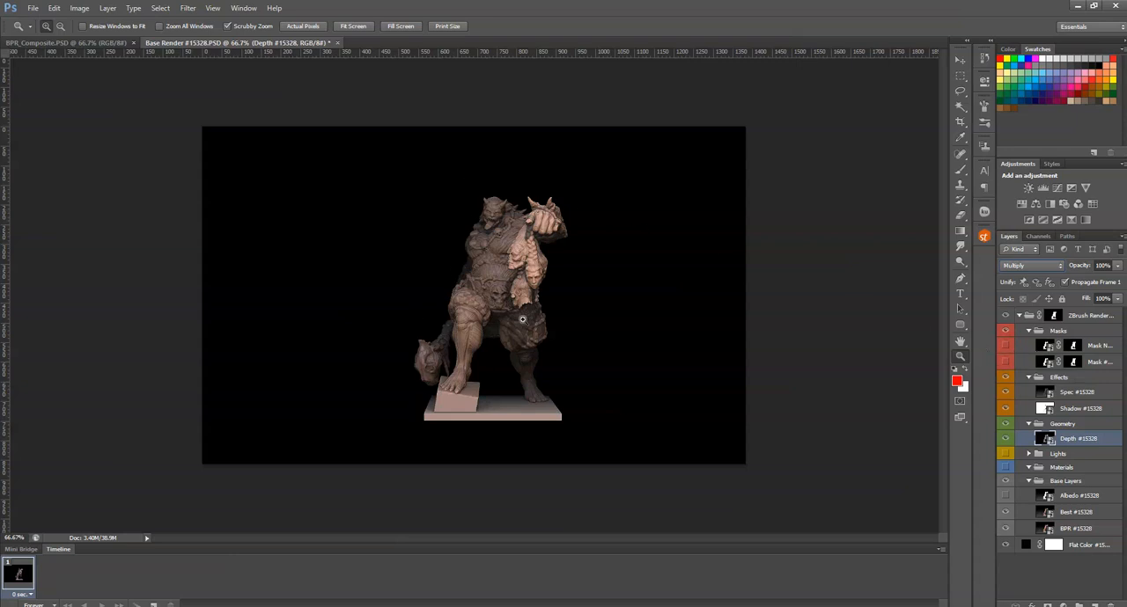
left_click_drag(538, 264, 529, 264)
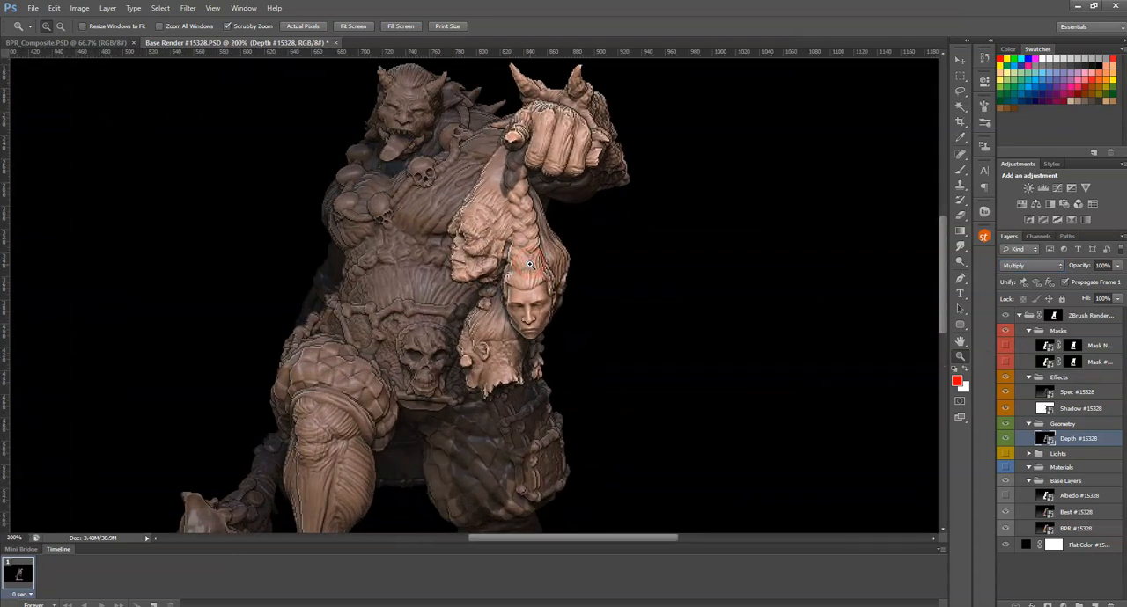
left_click(528, 268, "alt")
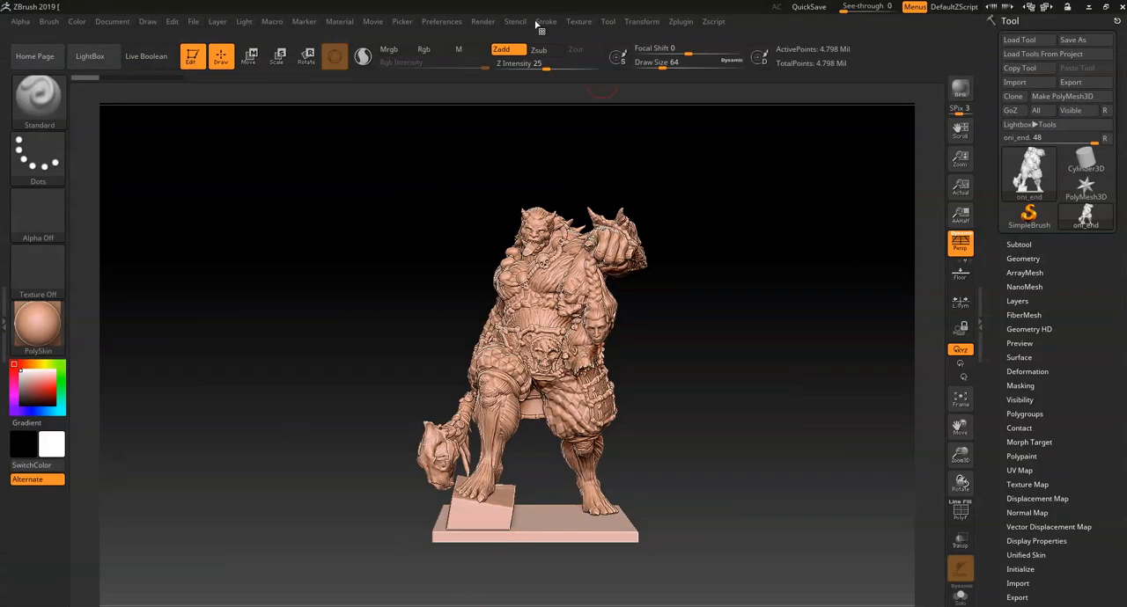
- Switch back to ZBrush, review the latest BPR render passes, and turn the oni statue to view it from other sides
left_click(483, 22)
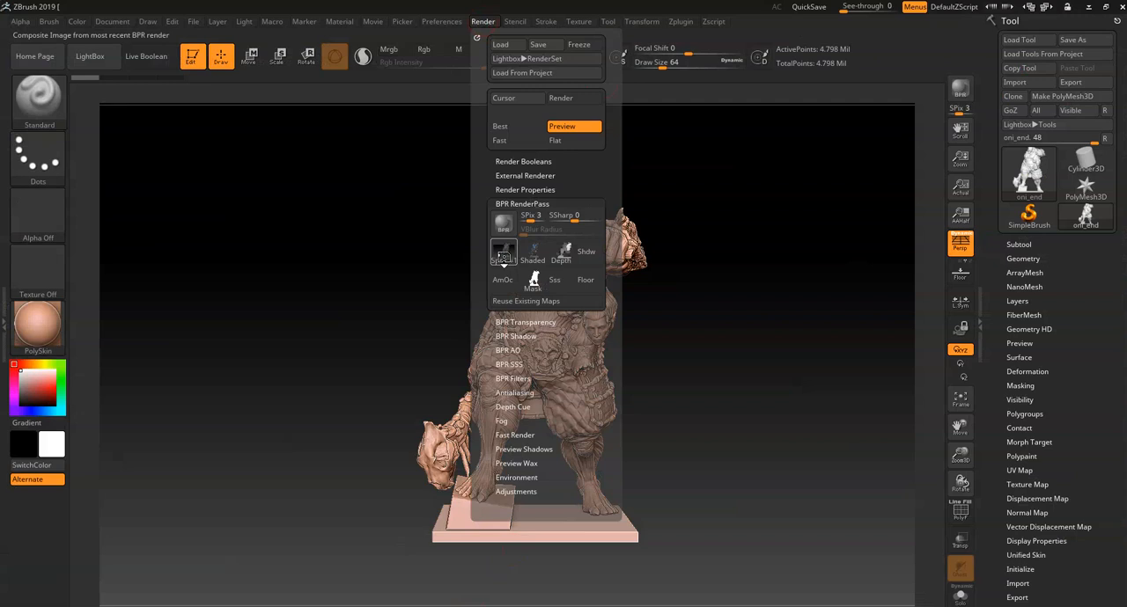
mouse_move(502, 257)
mouse_move(543, 256)
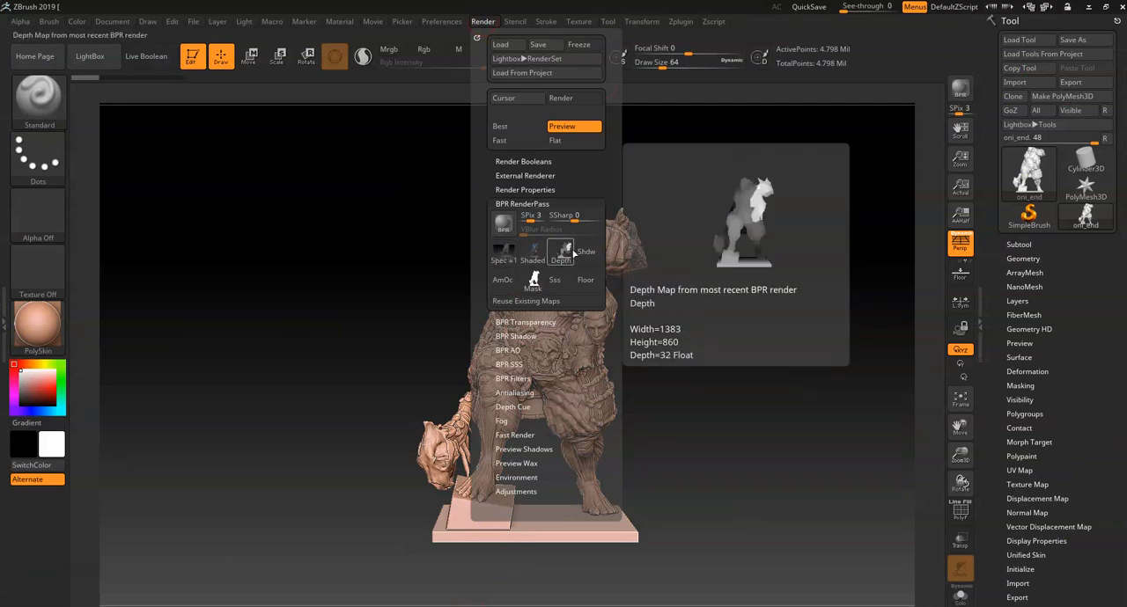
mouse_move(534, 280)
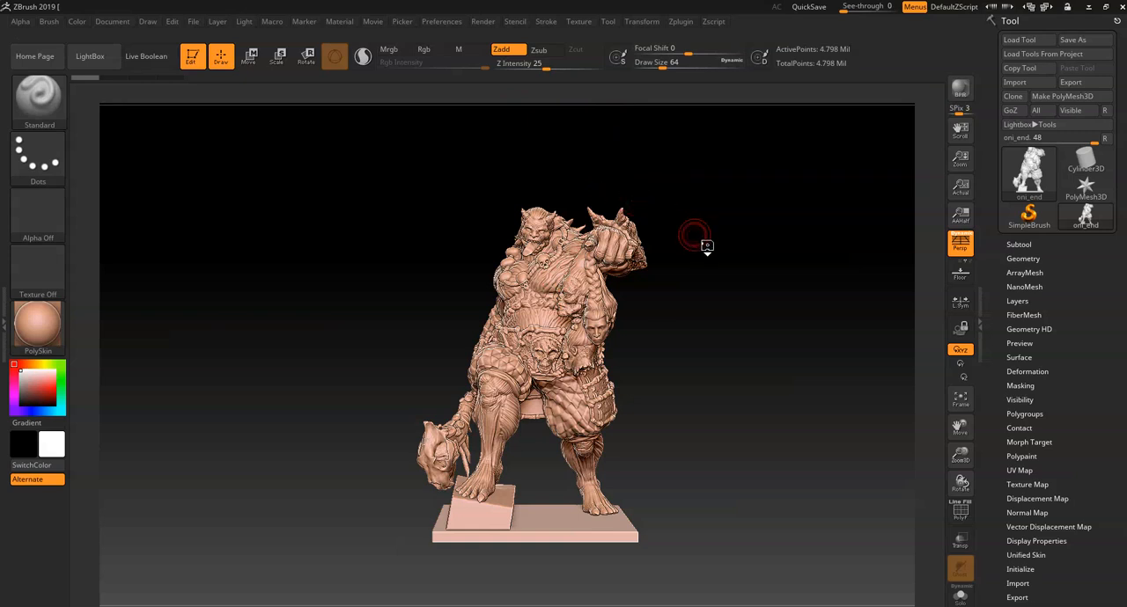
left_click_drag(718, 248, 732, 264)
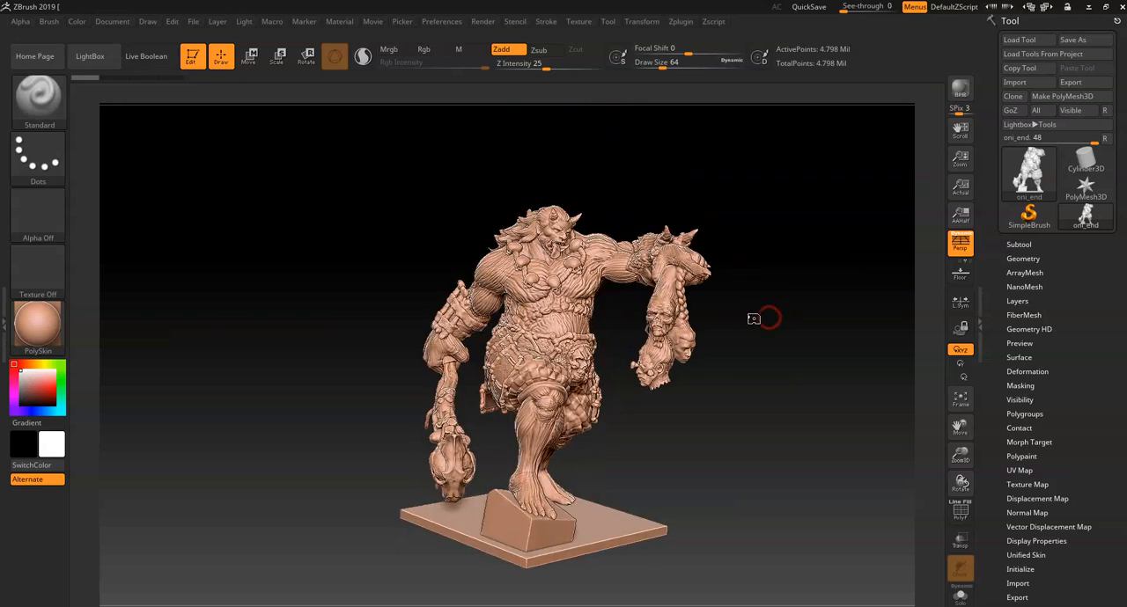
mouse_move(745, 370)
left_mouse_down()
mouse_move(716, 364)
mouse_move(745, 377)
mouse_move(732, 345)
mouse_move(727, 378)
mouse_move(711, 306)
mouse_move(707, 322)
mouse_move(737, 324)
mouse_move(719, 317)
mouse_move(717, 340)
left_mouse_up()
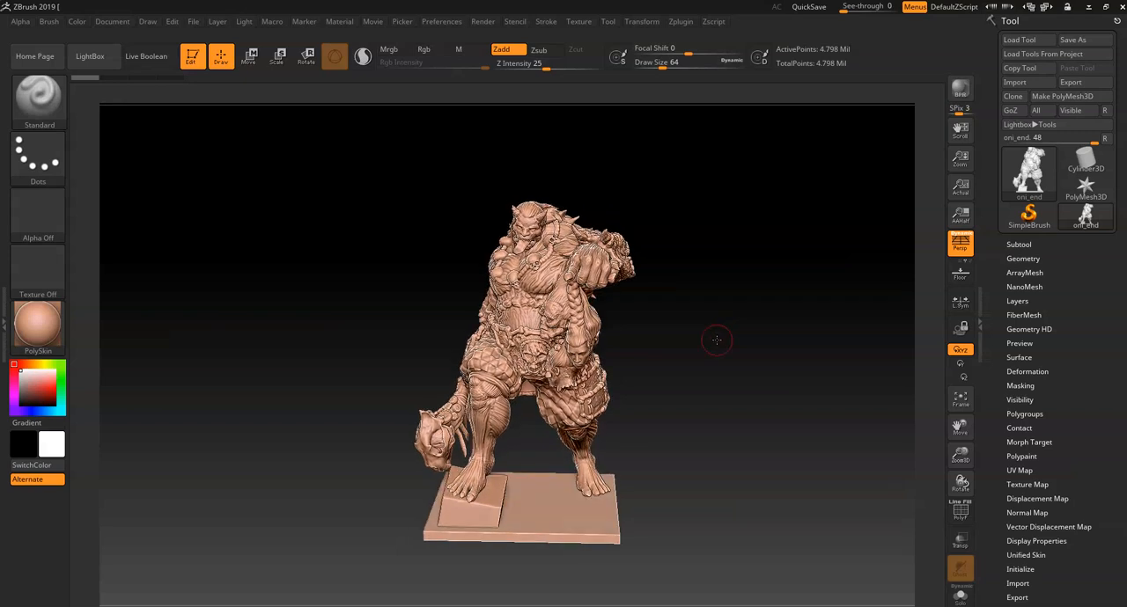